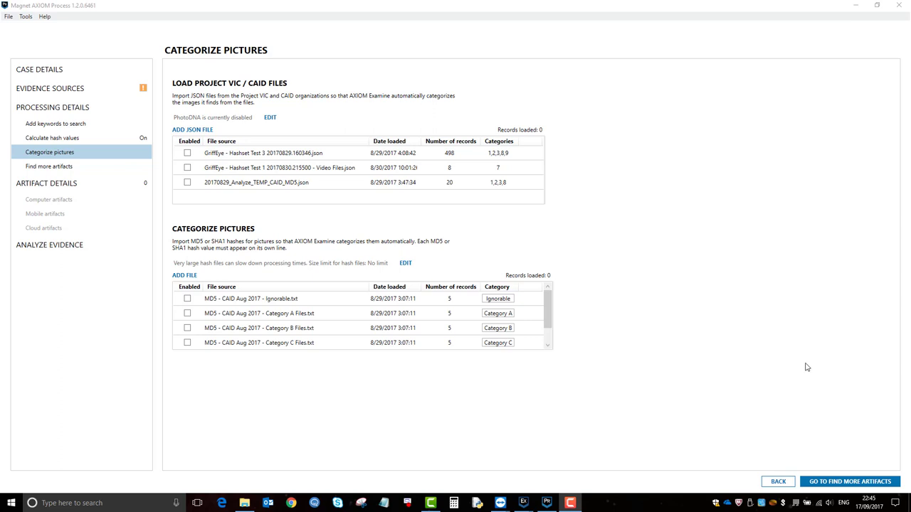
# Review the hash value calculation settings and the Project VIC / CAID picture categorization settings.
pyautogui.click(78, 141)
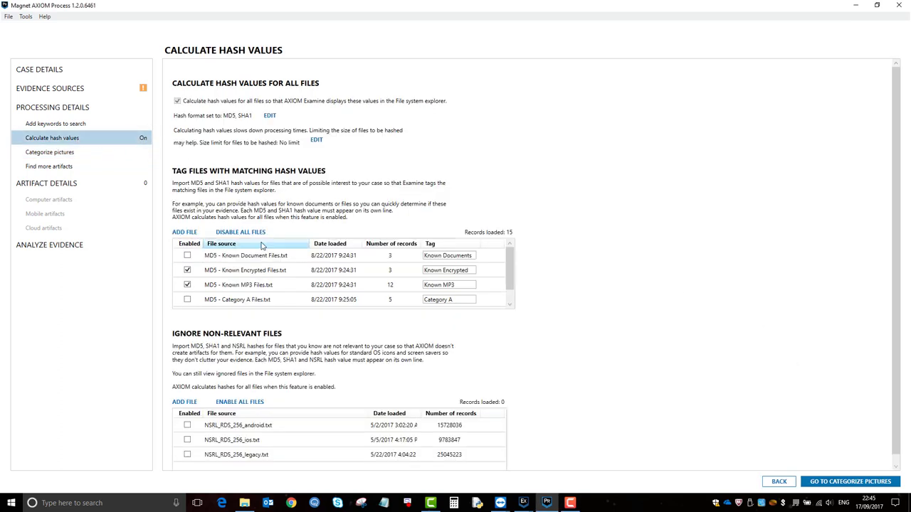
pyautogui.click(63, 155)
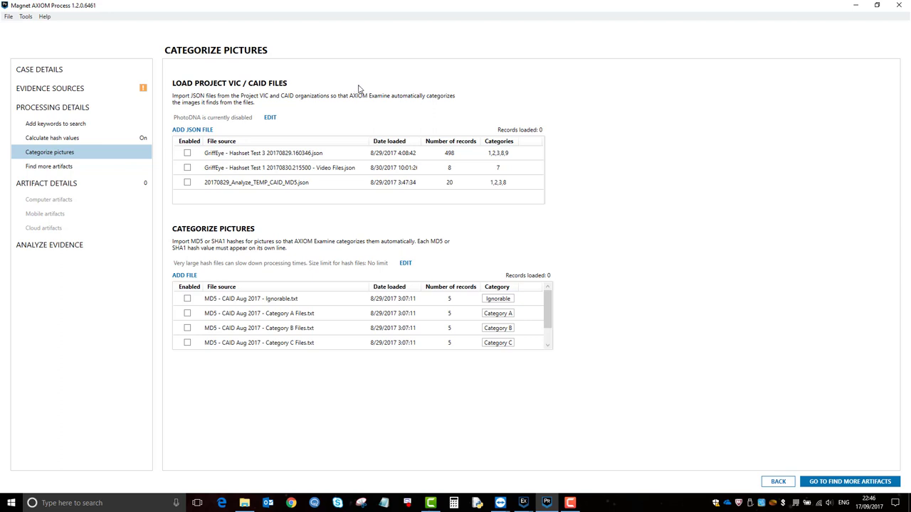
pyautogui.moveTo(313, 153)
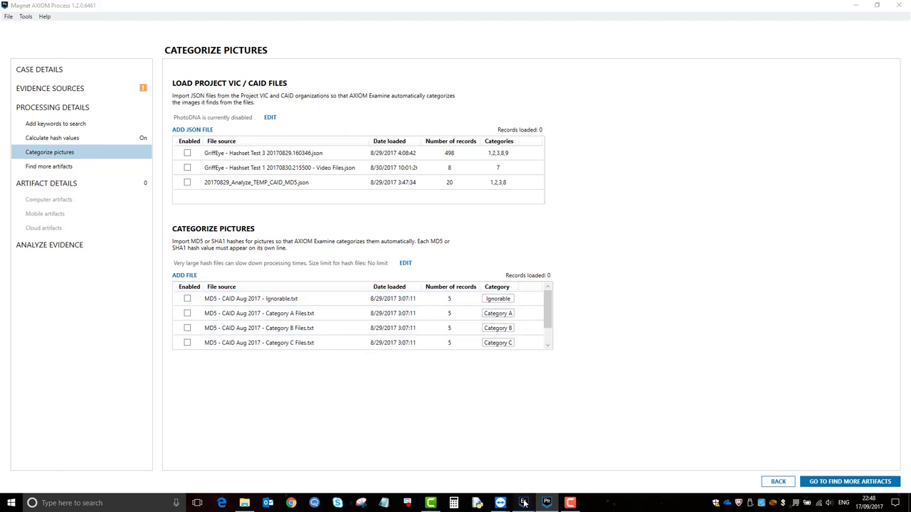
# Try enabling the hash list MD5 - CAID Aug 2017 - Category A Files.txt for picture categorization and disable it again.
pyautogui.moveTo(524, 503)
pyautogui.click(441, 466)
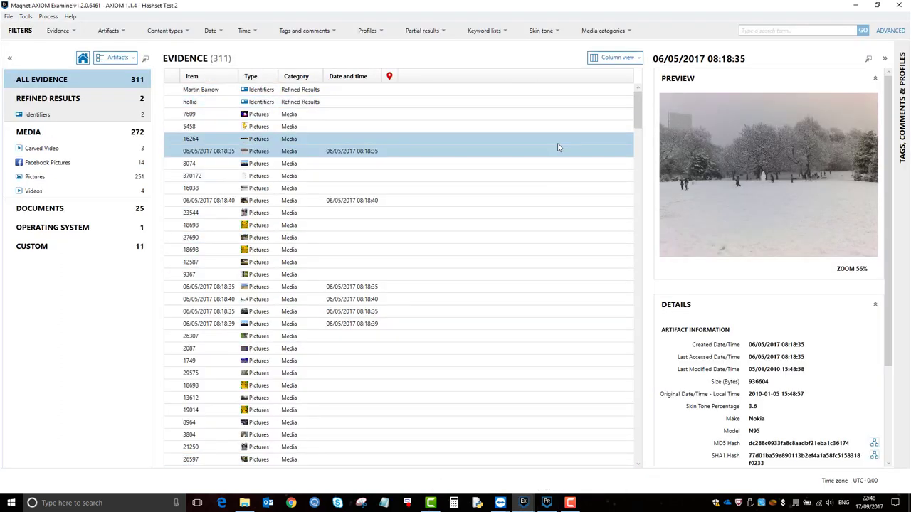
pyautogui.click(546, 503)
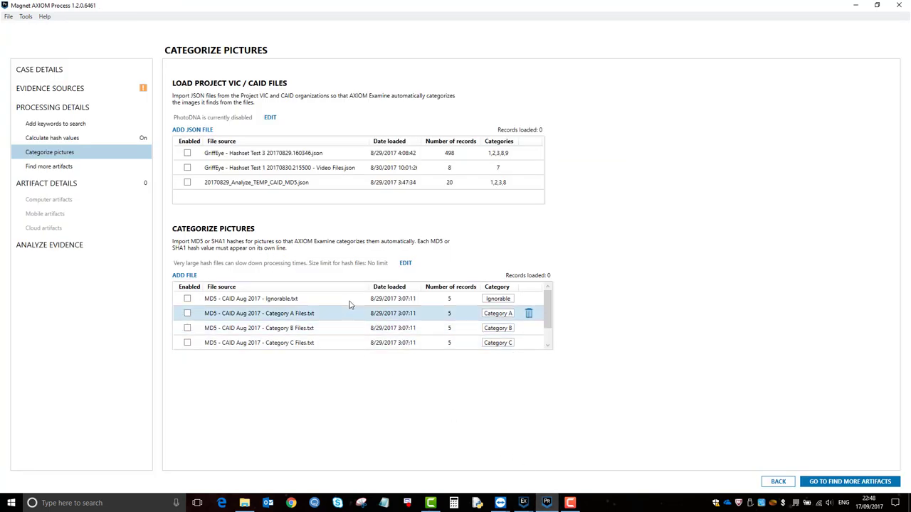
pyautogui.click(188, 314)
pyautogui.click(188, 314)
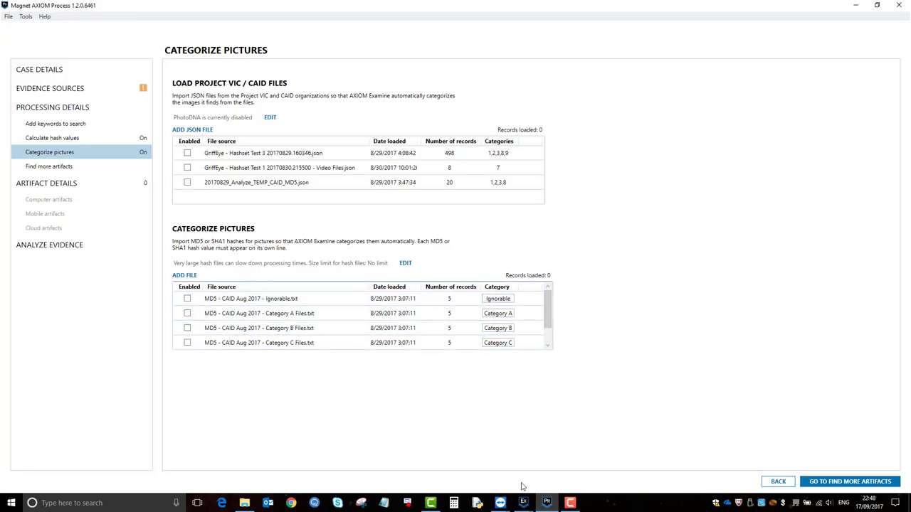
# Switch to Magnet AXIOM Examine and filter the evidence to media categories Category A, Category B, Category C and Ignorable.
pyautogui.moveTo(523, 501)
pyautogui.click(474, 476)
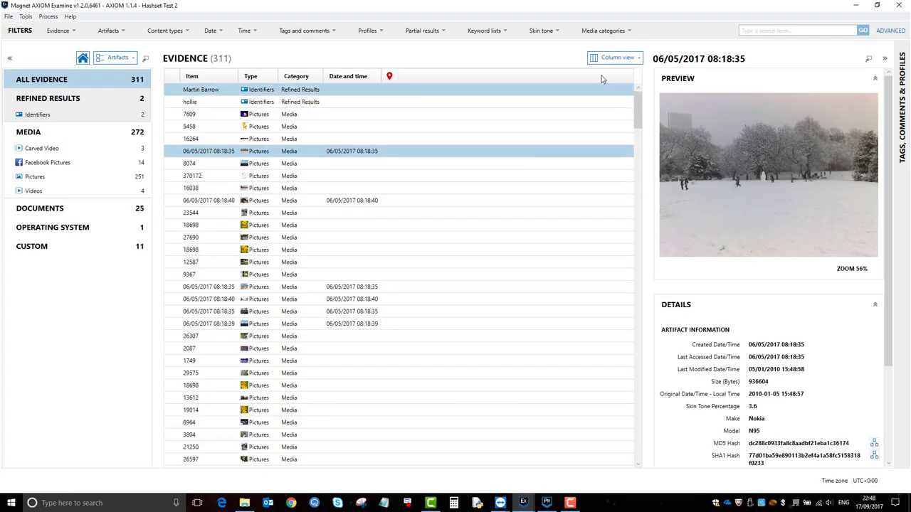
pyautogui.click(625, 32)
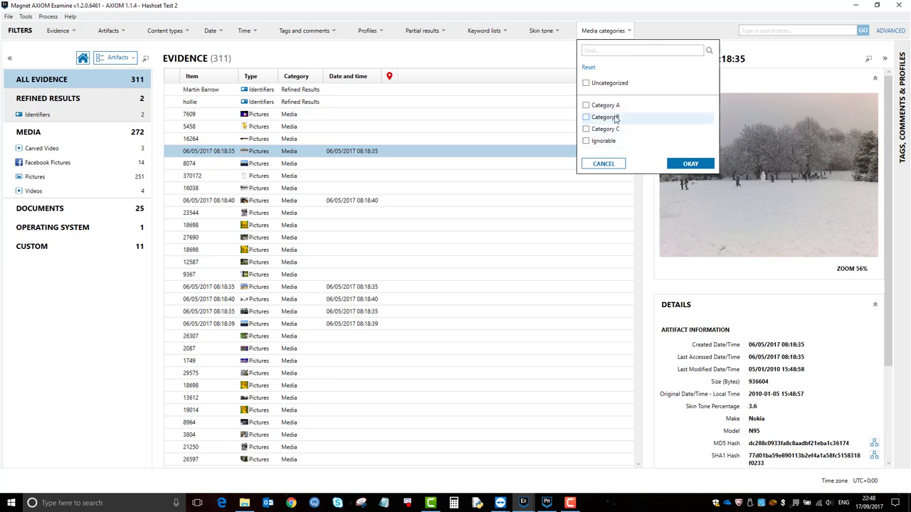
pyautogui.click(323, 35)
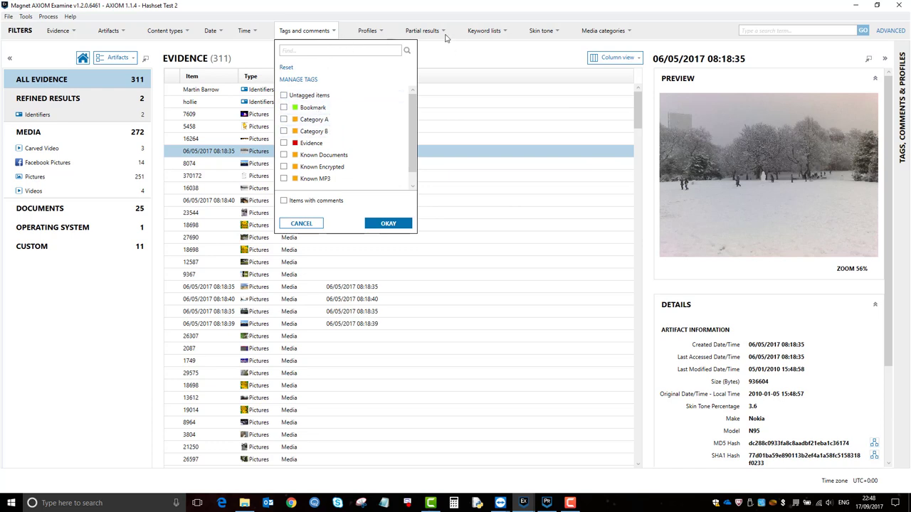
pyautogui.click(626, 32)
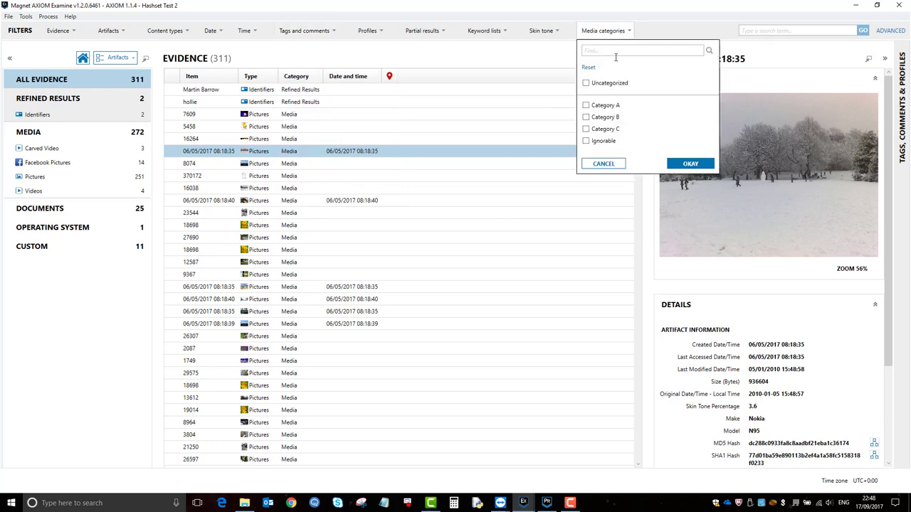
pyautogui.click(586, 117)
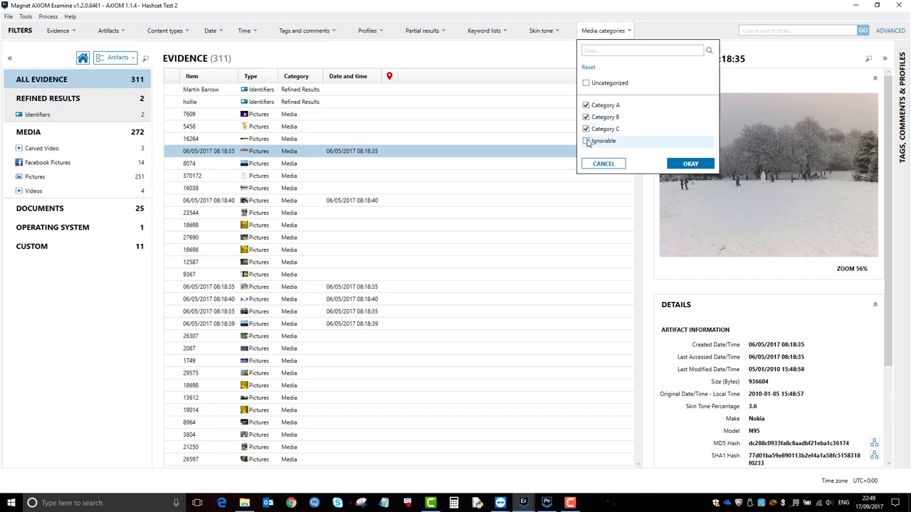
pyautogui.click(688, 164)
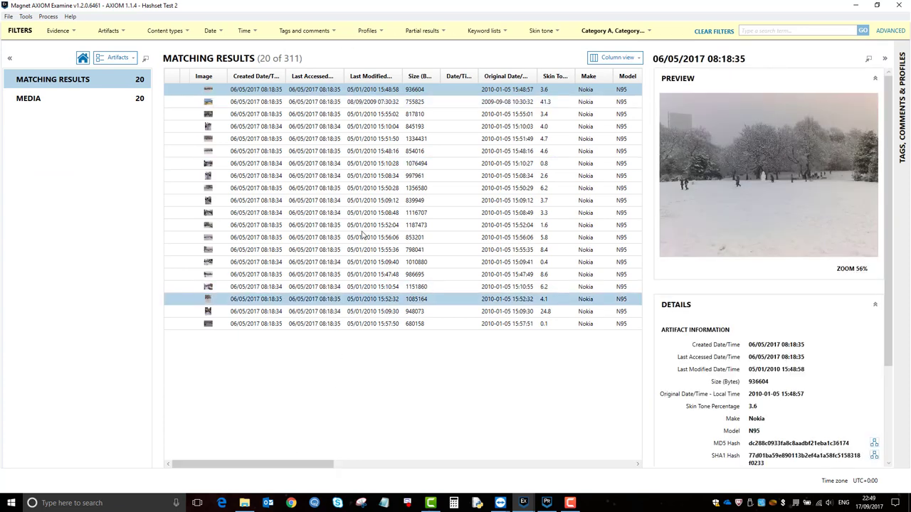
# Narrow the matching results to Pictures, sort them by Category in ascending order and widen that column.
pyautogui.click(649, 31)
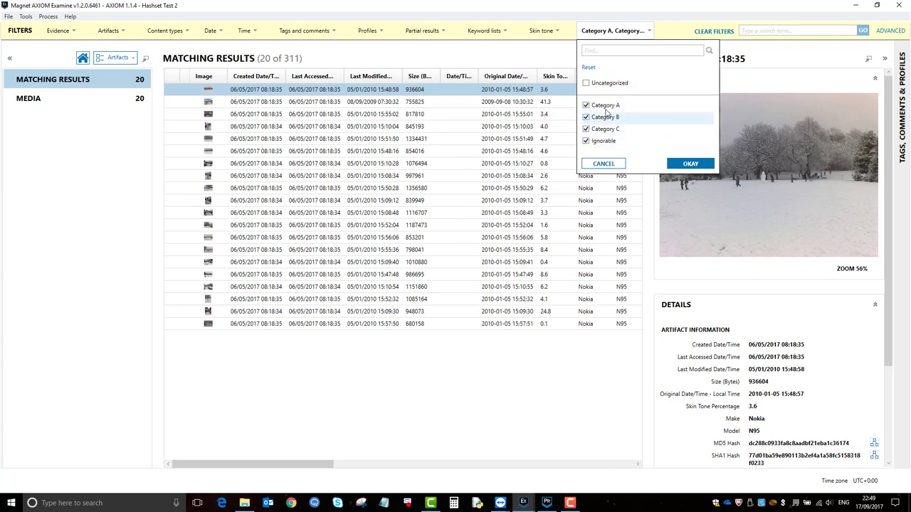
pyautogui.click(408, 361)
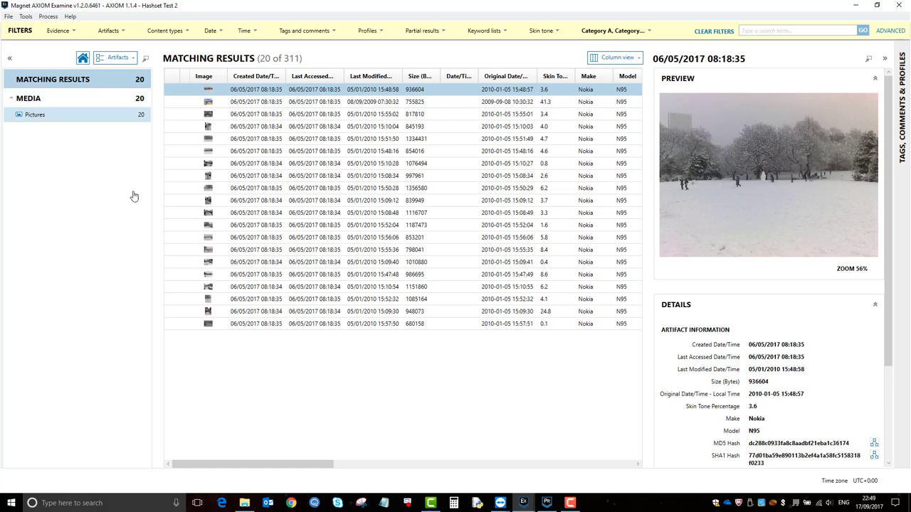
pyautogui.moveTo(304, 466); pyautogui.dragTo(511, 458)
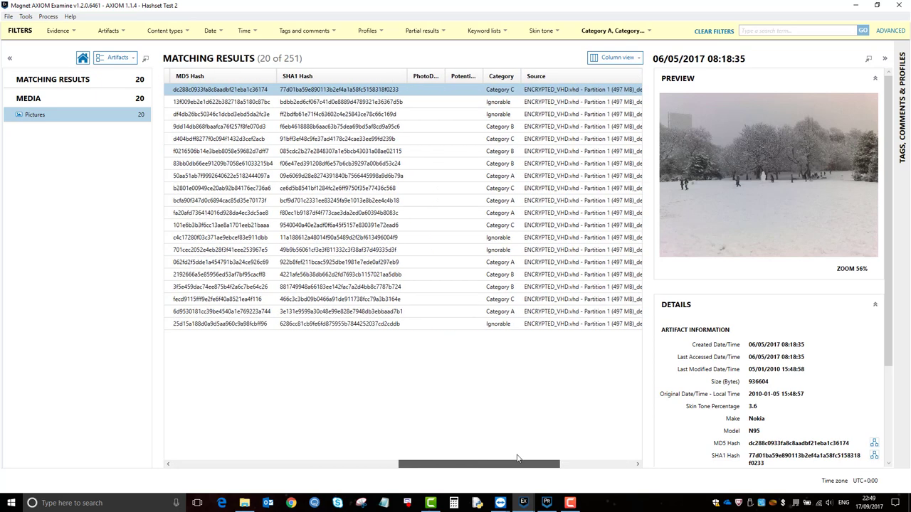
pyautogui.click(507, 77)
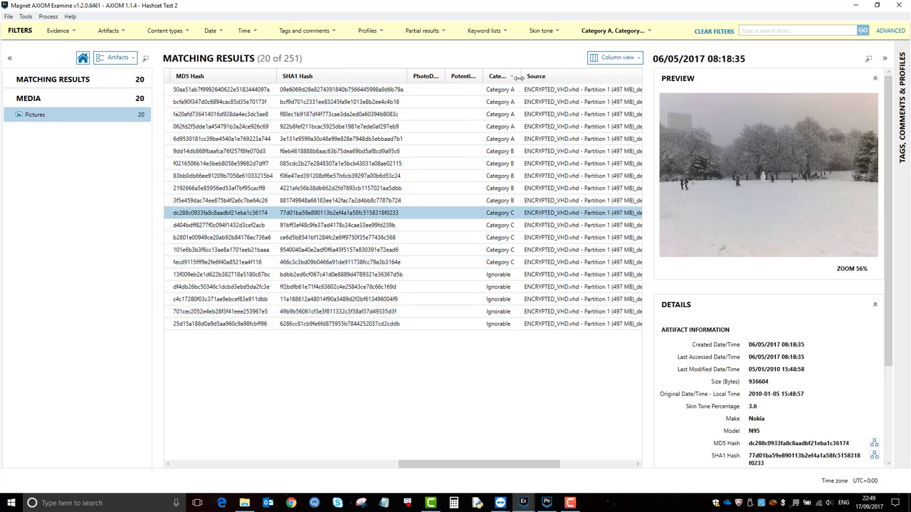
pyautogui.moveTo(521, 76); pyautogui.dragTo(542, 76)
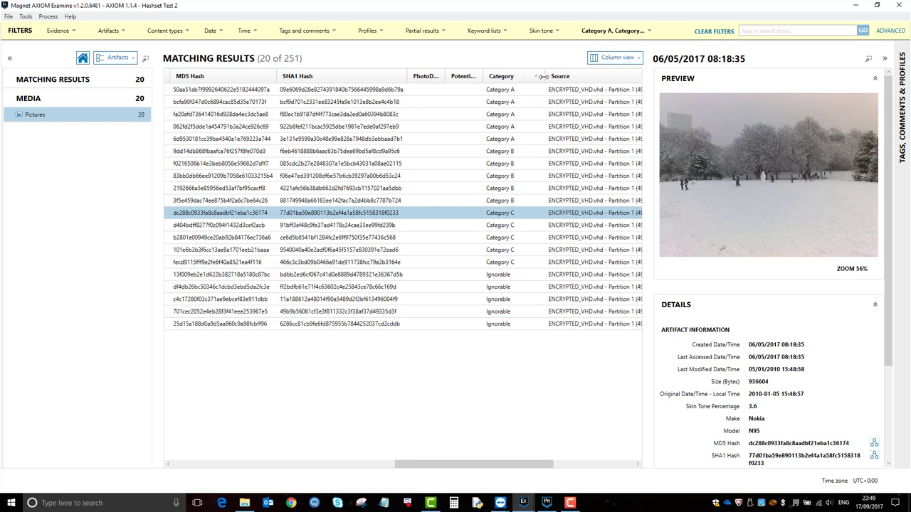
# Change the media category filter to Uncategorized only, deselecting Category A, Category B, Category C and Ignorable.
pyautogui.click(648, 32)
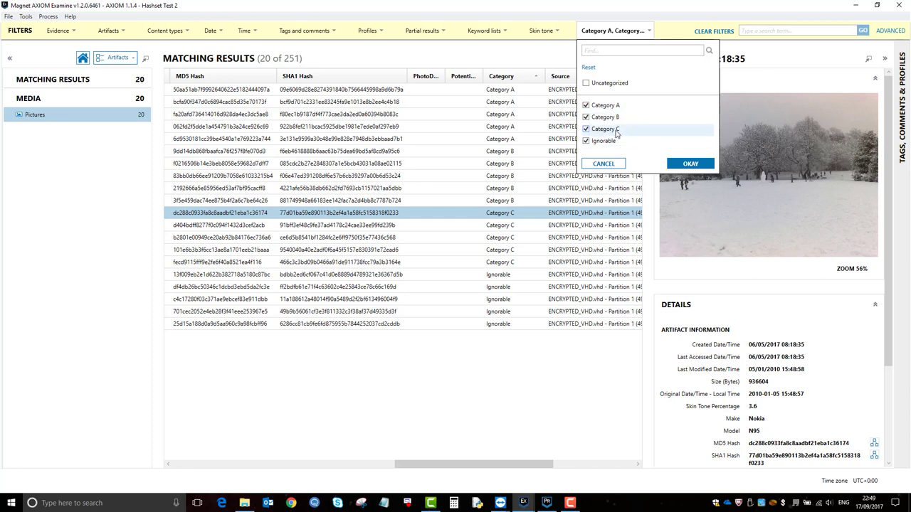
pyautogui.click(586, 105)
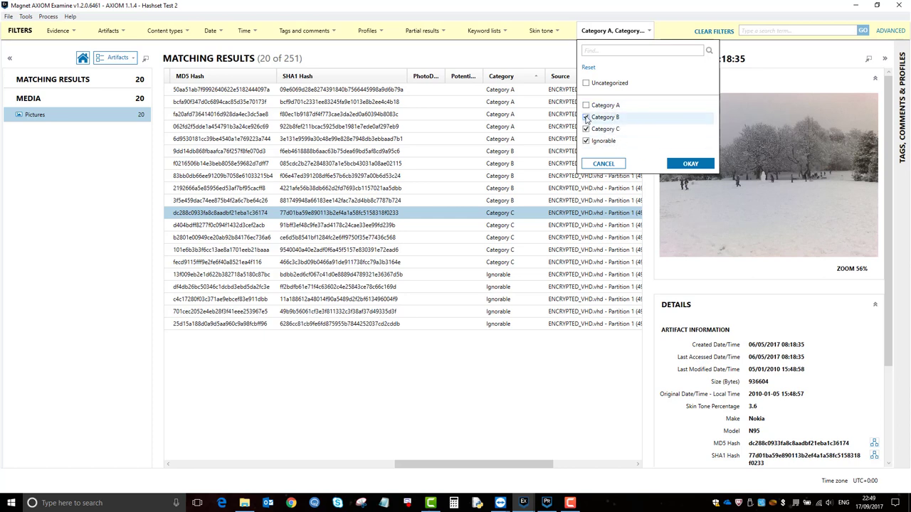
pyautogui.click(586, 118)
pyautogui.click(587, 128)
pyautogui.click(586, 141)
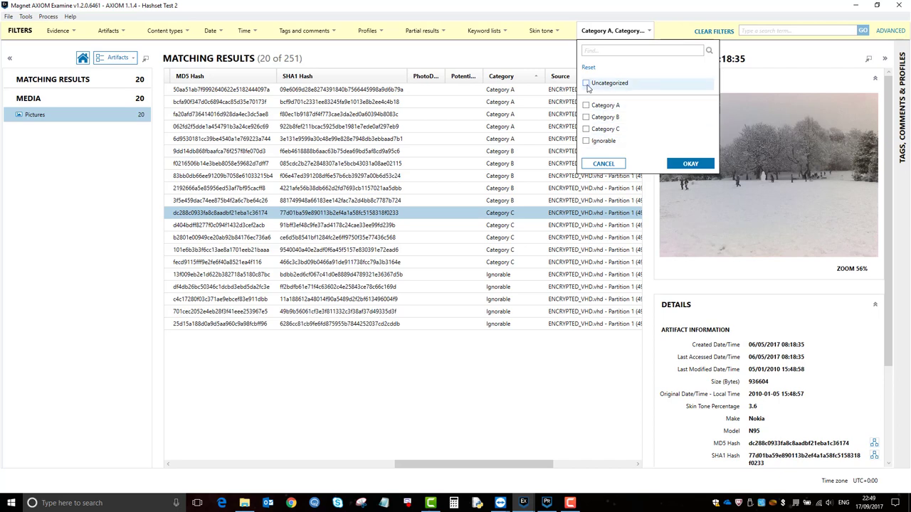
pyautogui.click(690, 165)
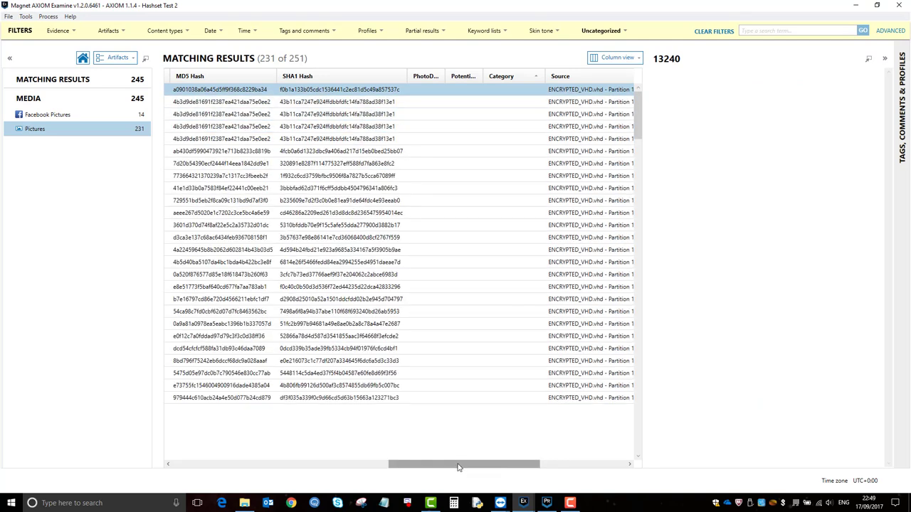
# View the uncategorized pictures as thumbnails and return to the column view.
pyautogui.moveTo(451, 465); pyautogui.dragTo(239, 456)
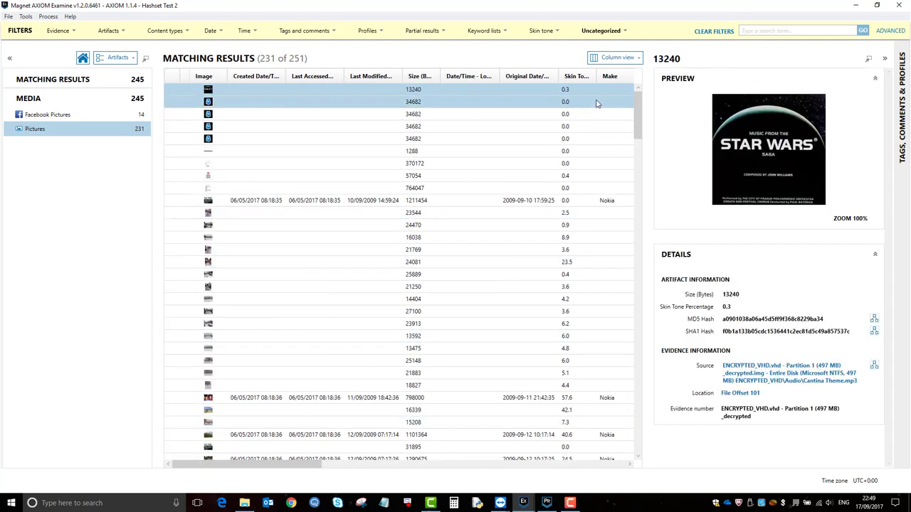
pyautogui.click(635, 59)
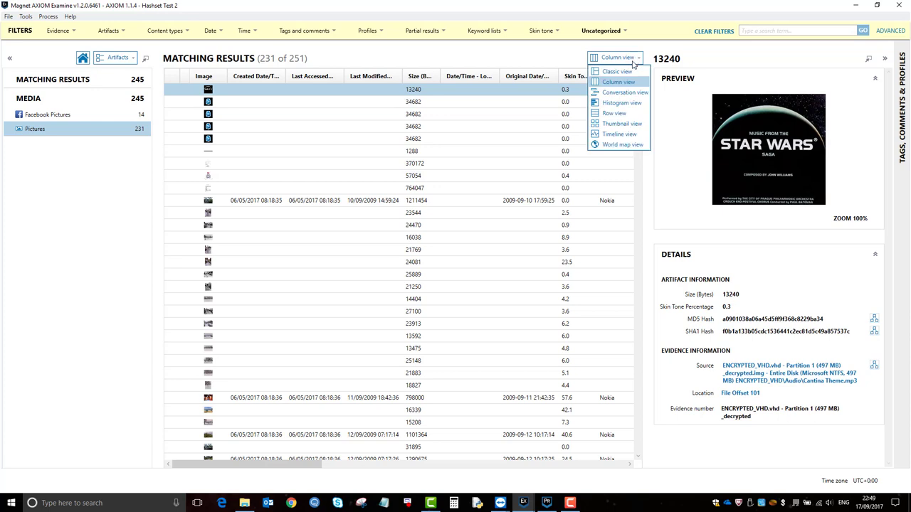
pyautogui.click(625, 125)
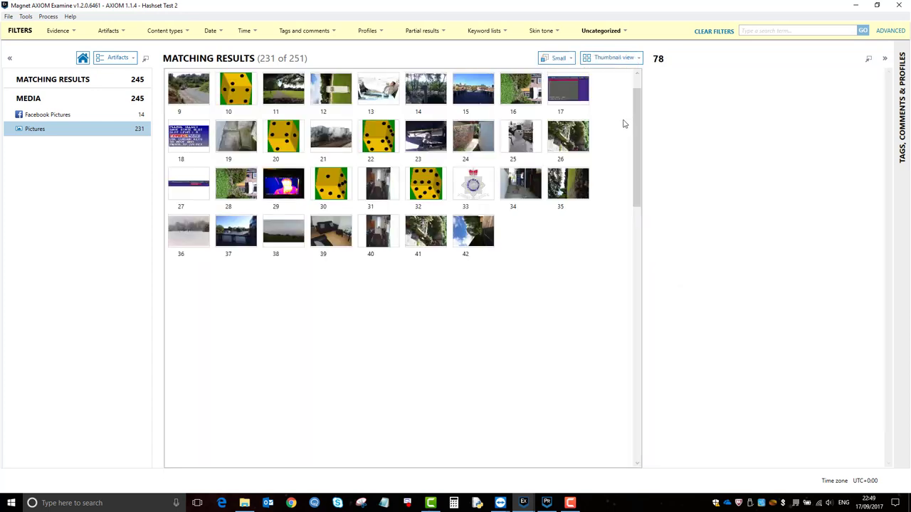
pyautogui.click(635, 59)
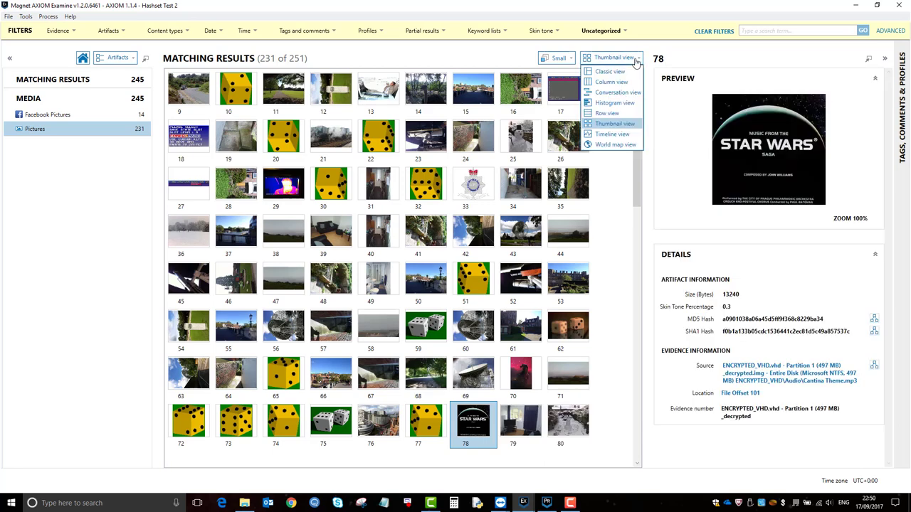
pyautogui.click(619, 84)
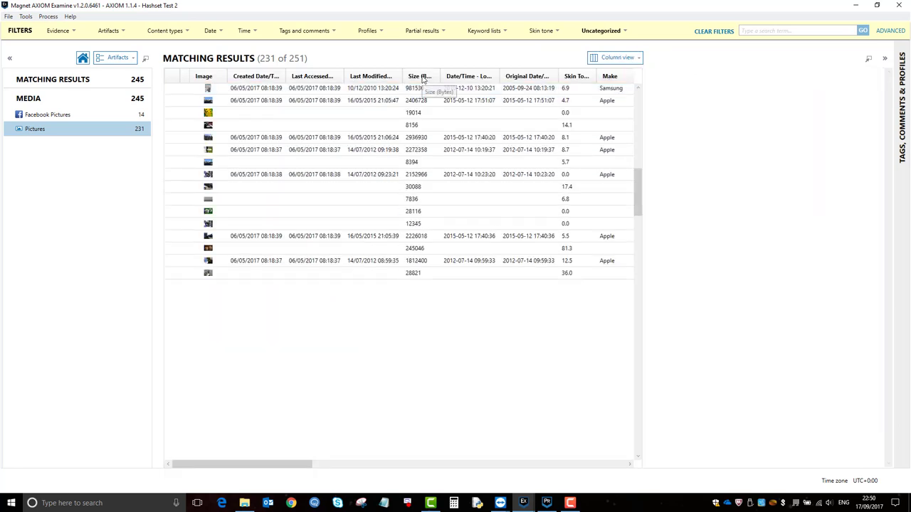
# Filter the uncategorized pictures on Size (Bytes) with More than or equal to 3000.
pyautogui.rightClick(424, 79)
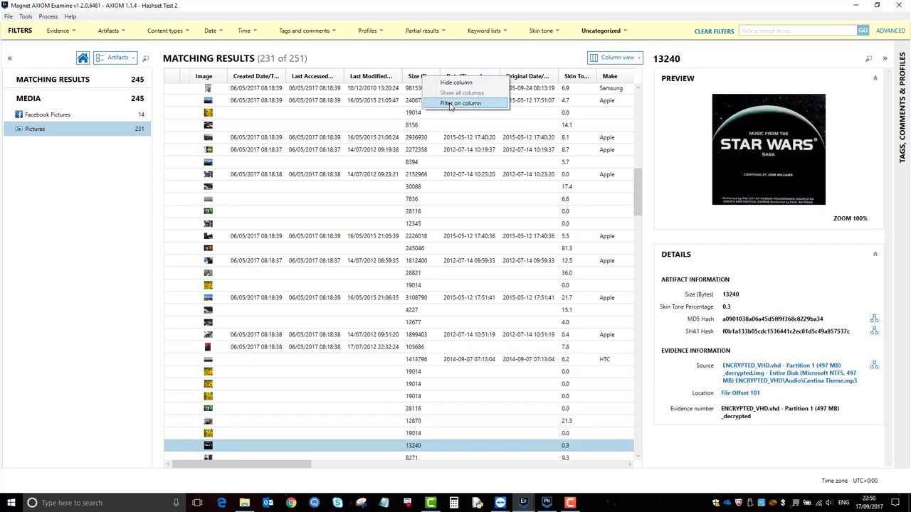
pyautogui.click(459, 103)
pyautogui.click(501, 237)
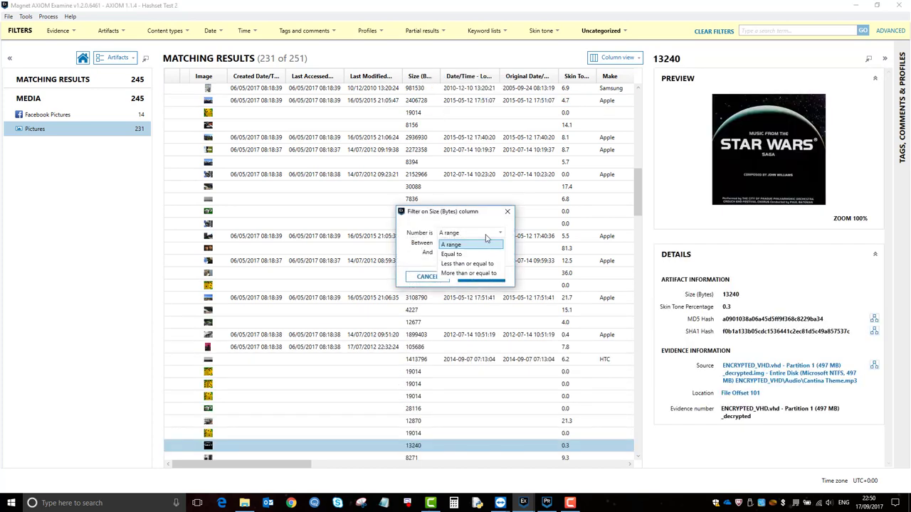
pyautogui.click(471, 274)
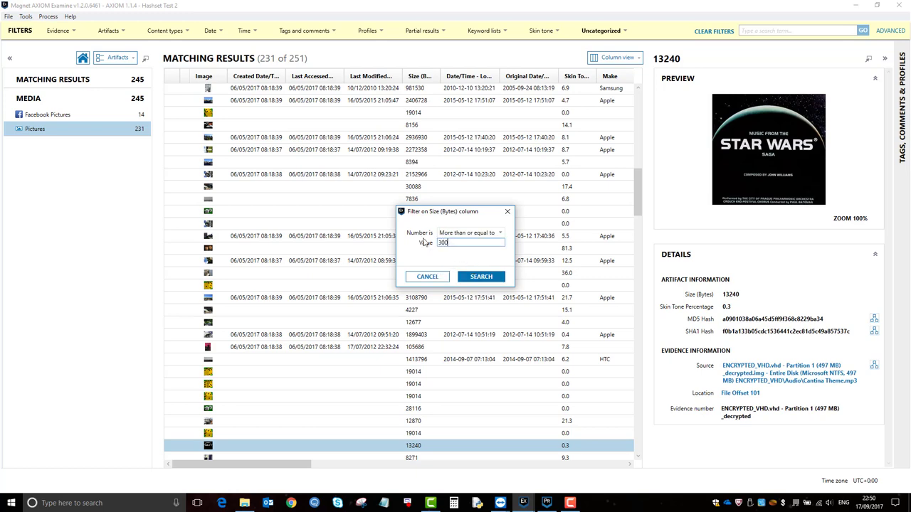
pyautogui.click(480, 277)
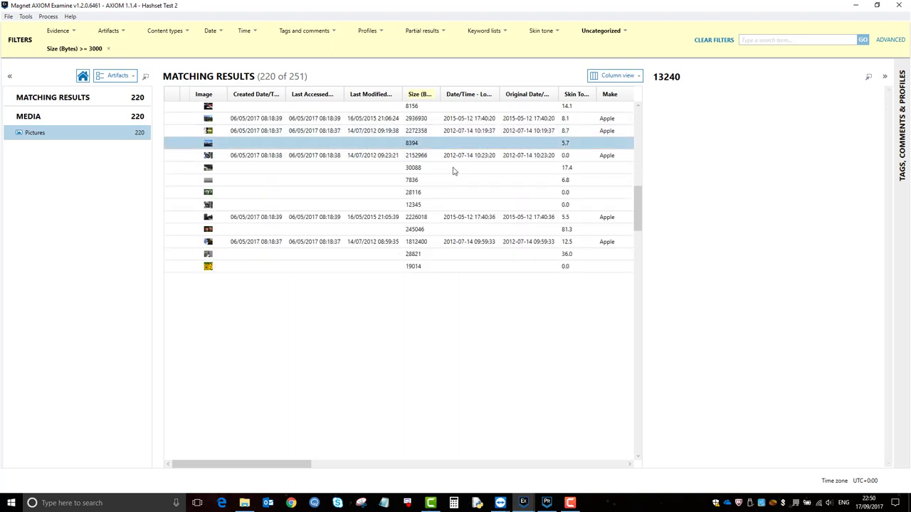
# Sort the pictures by skin tone percentage and filter that column to values from 50% upward.
pyautogui.click(580, 95)
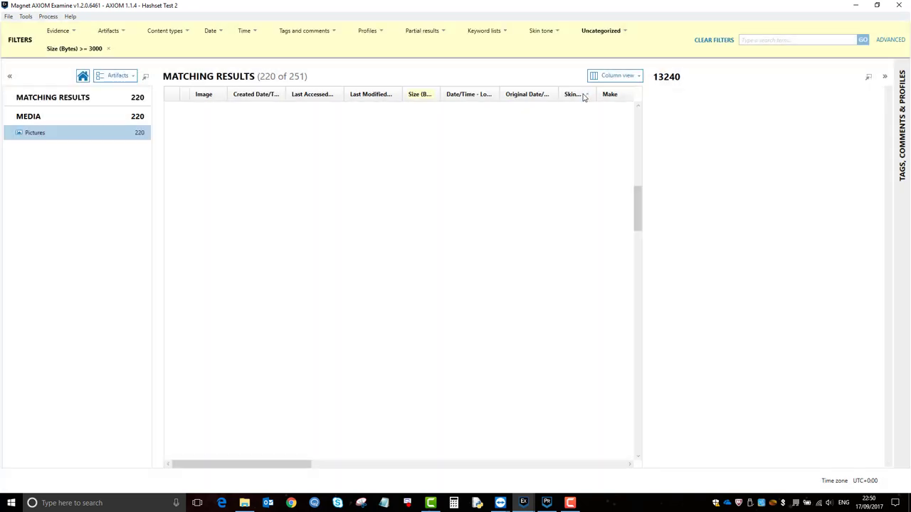
pyautogui.rightClick(582, 98)
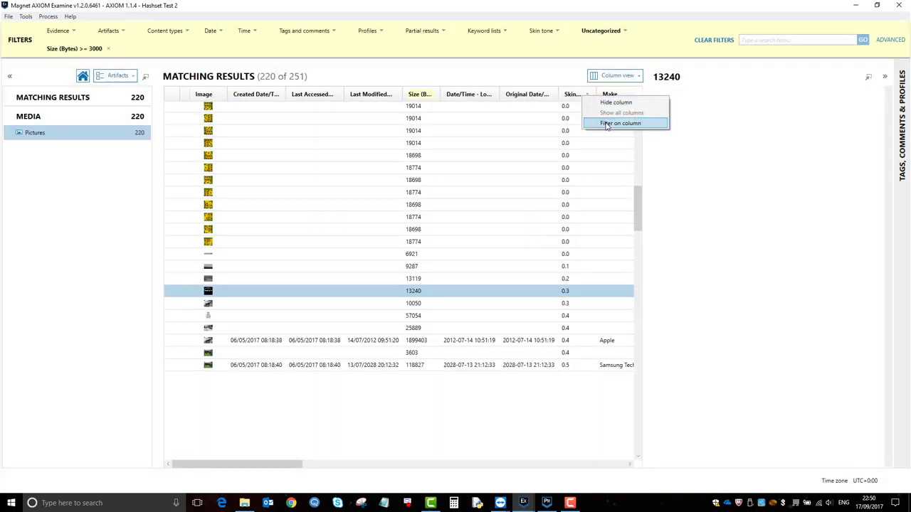
pyautogui.click(609, 122)
pyautogui.click(434, 243)
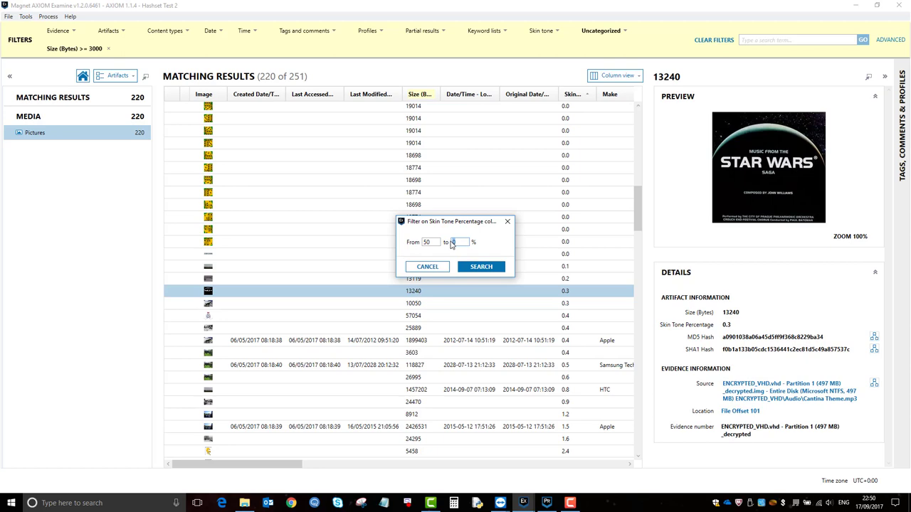
pyautogui.click(482, 267)
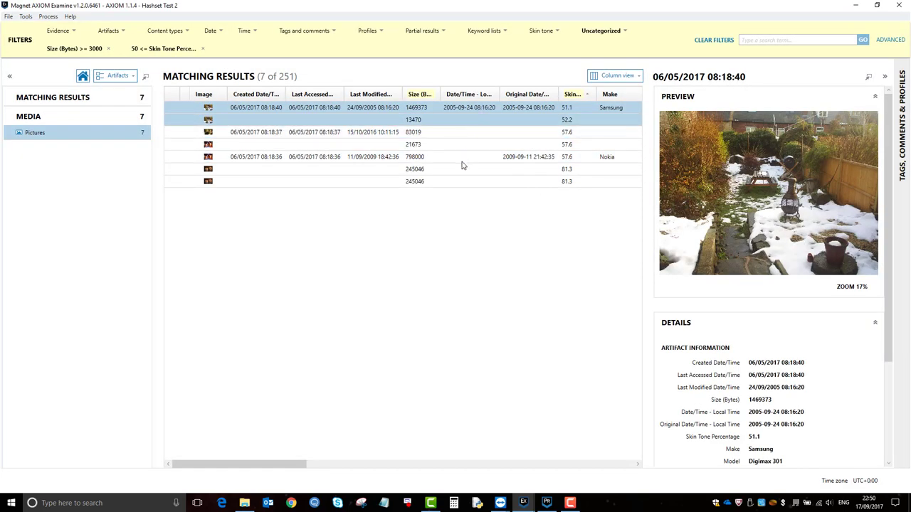
# Preview several of the filtered pictures to examine their content and details.
pyautogui.click(359, 180)
pyautogui.click(360, 157)
pyautogui.click(372, 142)
pyautogui.click(373, 132)
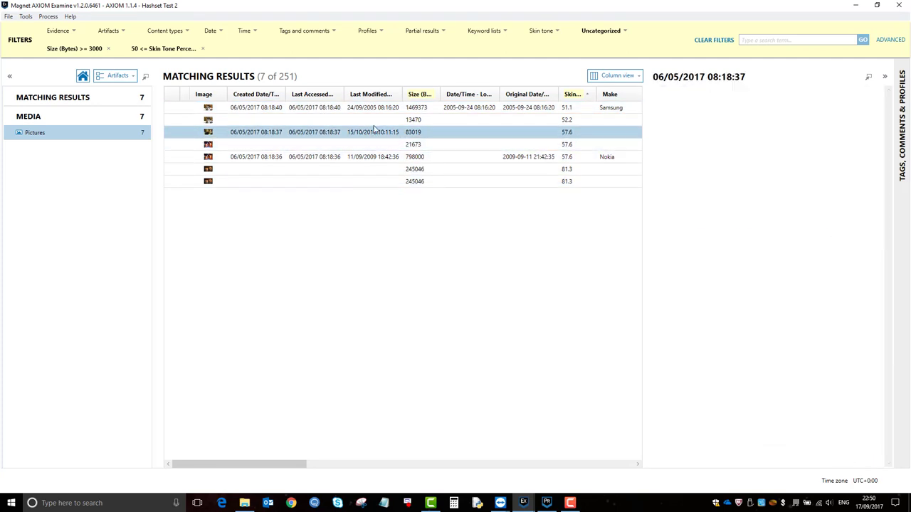
# Preview the first two filtered pictures and check the media category options of the Hashset Test 2 case.
pyautogui.click(375, 119)
pyautogui.click(376, 107)
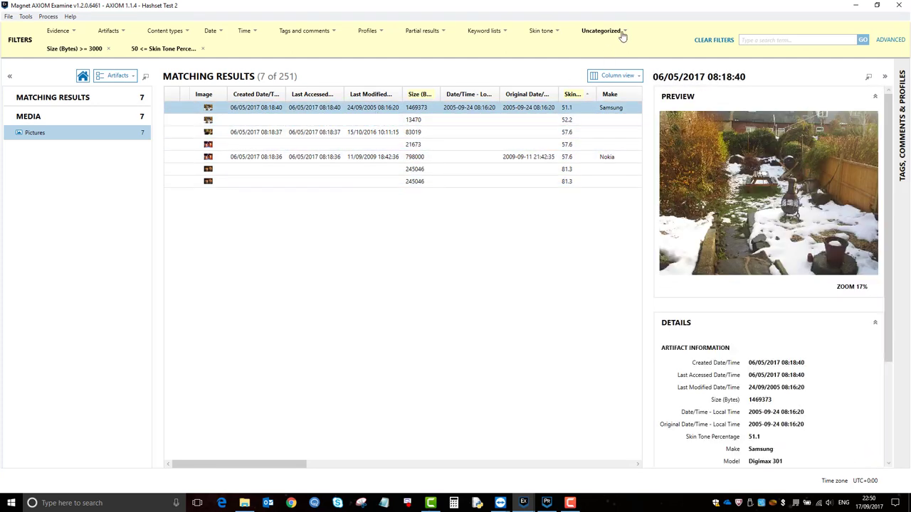
pyautogui.click(623, 32)
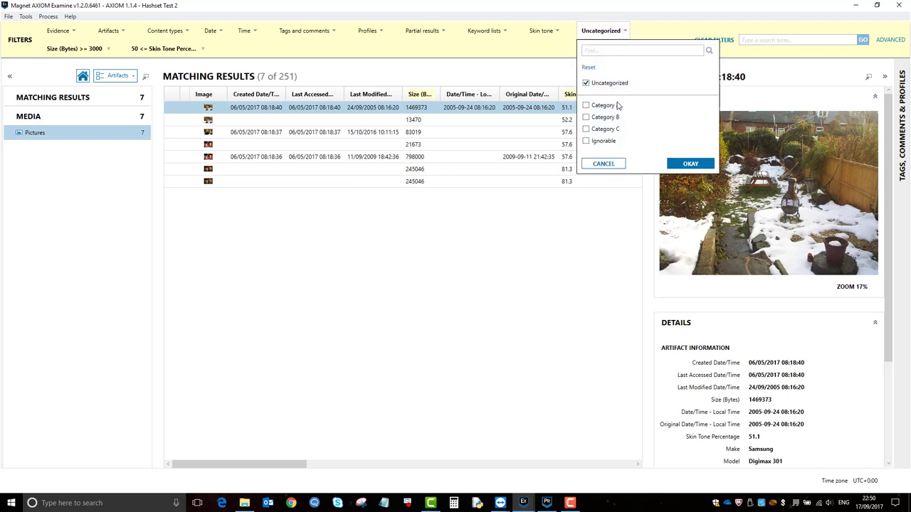
# Review the Categorize Pictures sources in AXIOM Process, and check the media category options in the Hashset Test 3 case.
pyautogui.click(546, 503)
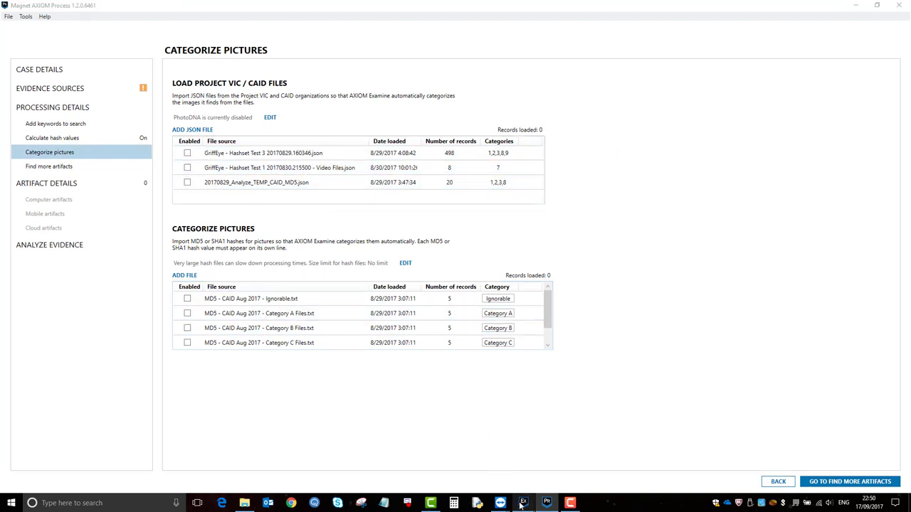
pyautogui.moveTo(521, 503)
pyautogui.click(486, 472)
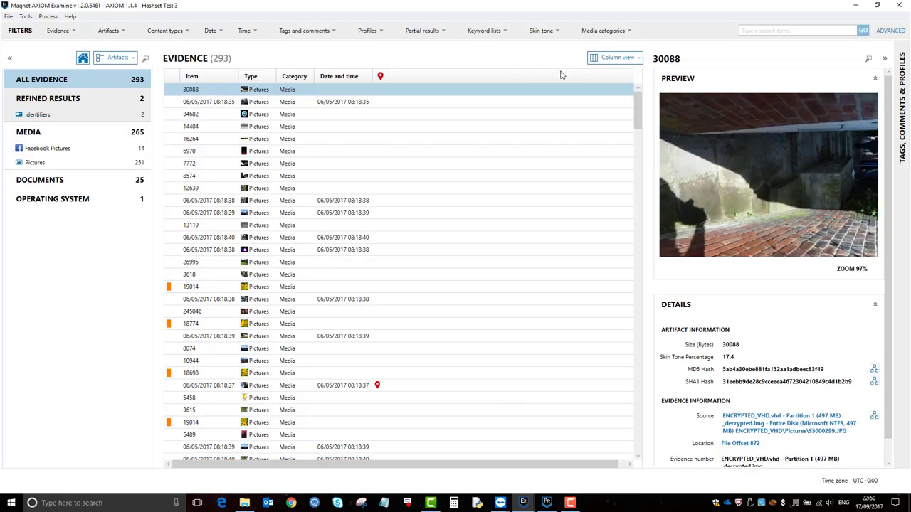
pyautogui.click(626, 32)
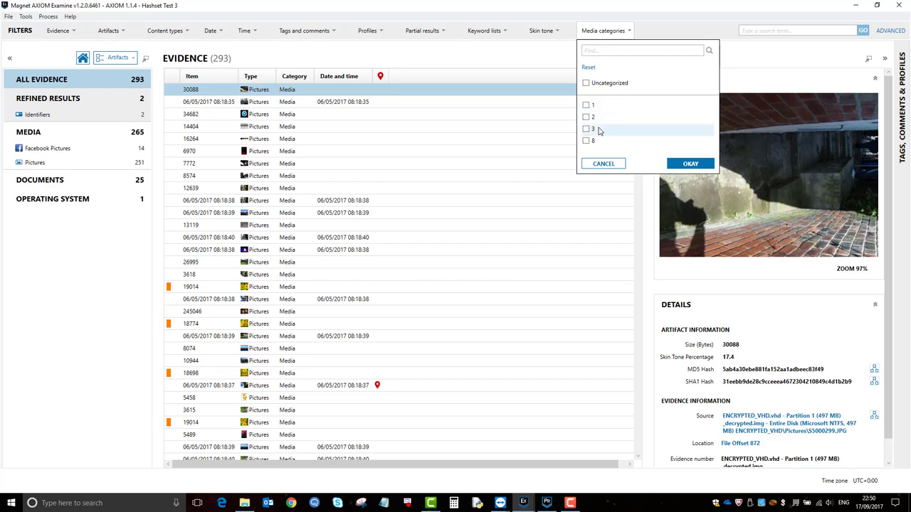
# Return to the Hashset Test 2 case, clear all its filters and check its media category options.
pyautogui.moveTo(528, 503)
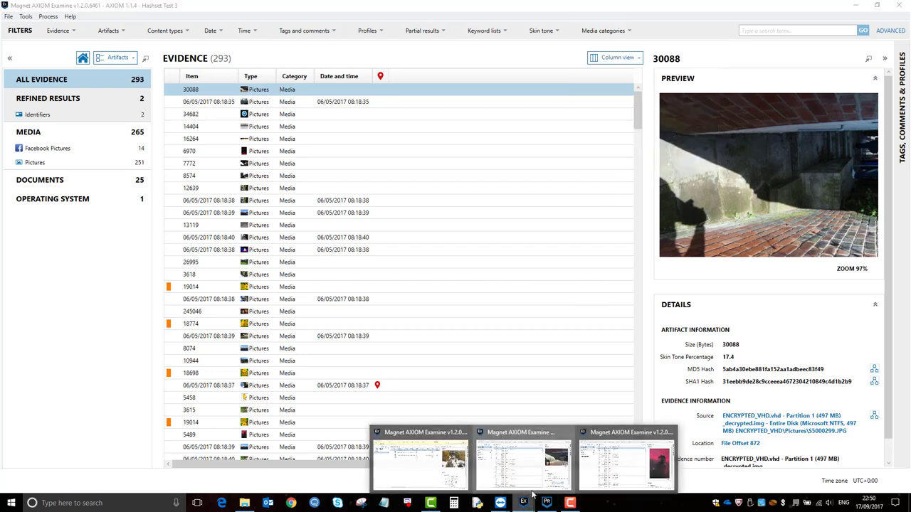
pyautogui.click(468, 434)
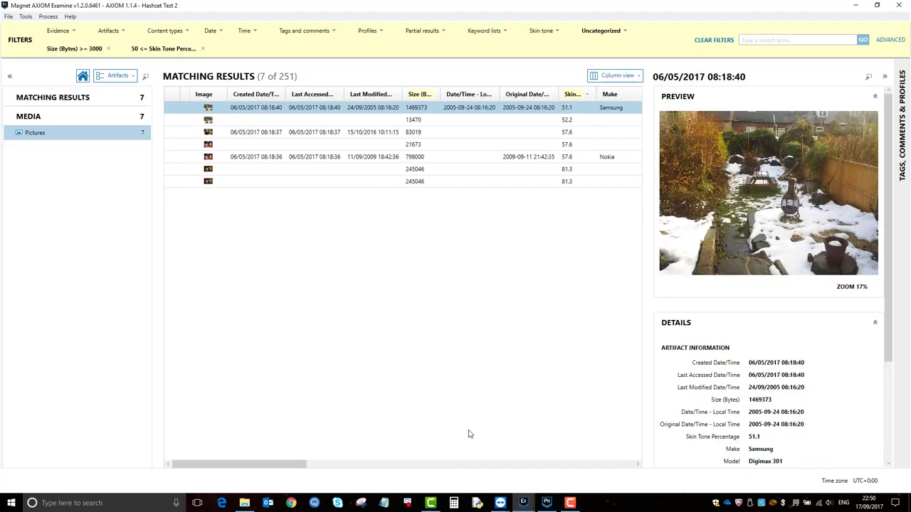
pyautogui.click(714, 40)
pyautogui.click(623, 34)
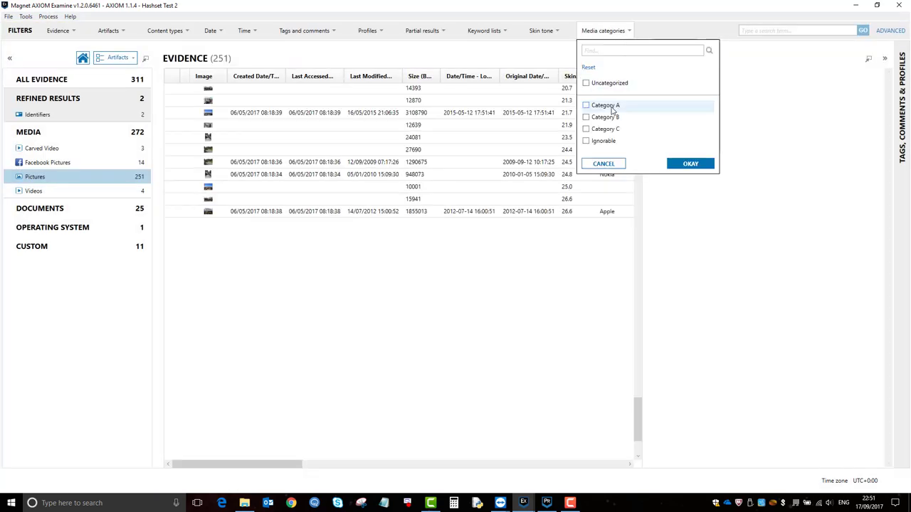
# Switch to the Hashset Test 3 case and filter the evidence to media categories 1, 2, 3 and 8.
pyautogui.click(523, 503)
pyautogui.click(522, 470)
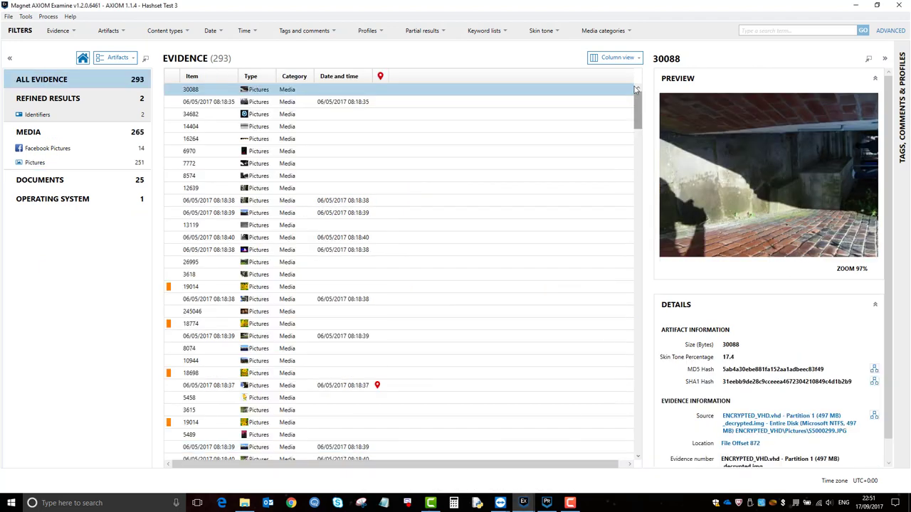
pyautogui.click(628, 32)
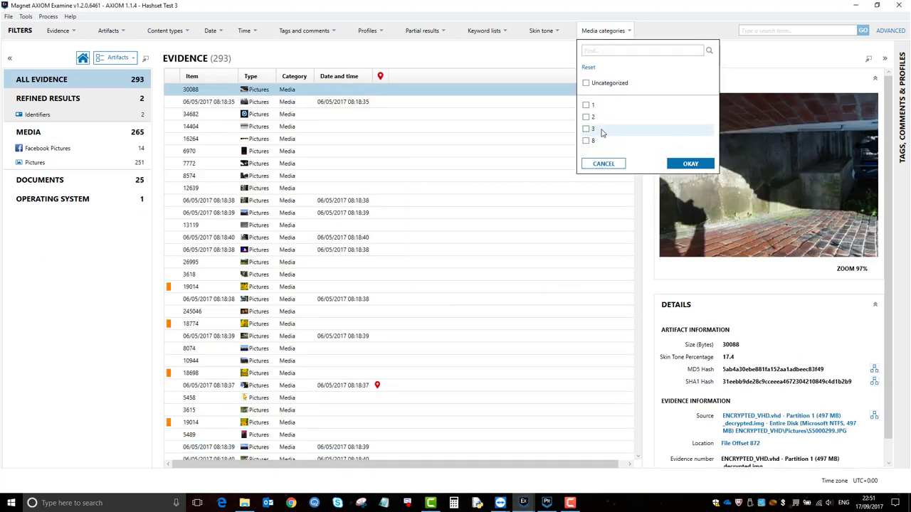
pyautogui.click(585, 105)
pyautogui.click(585, 116)
pyautogui.click(586, 129)
pyautogui.click(586, 141)
pyautogui.click(683, 164)
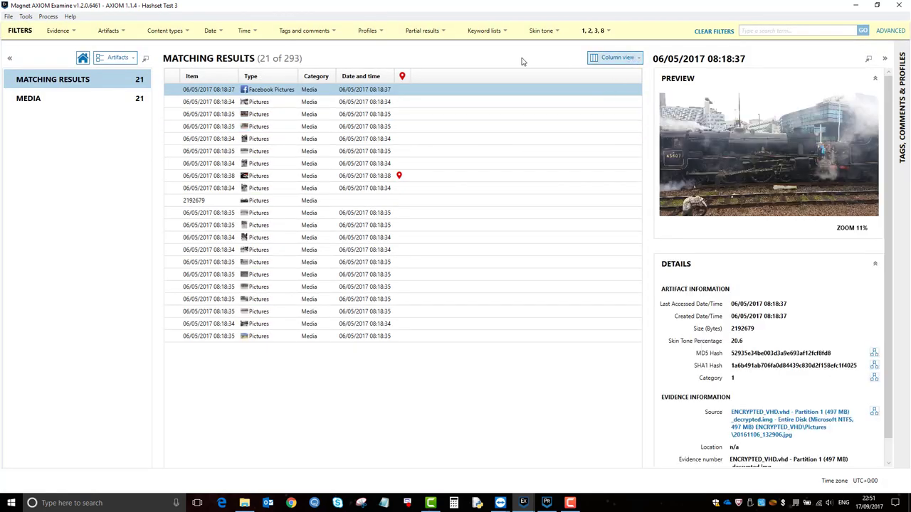
# View the categorized Facebook Pictures and the categorized Pictures among the media results.
pyautogui.click(17, 100)
pyautogui.click(44, 118)
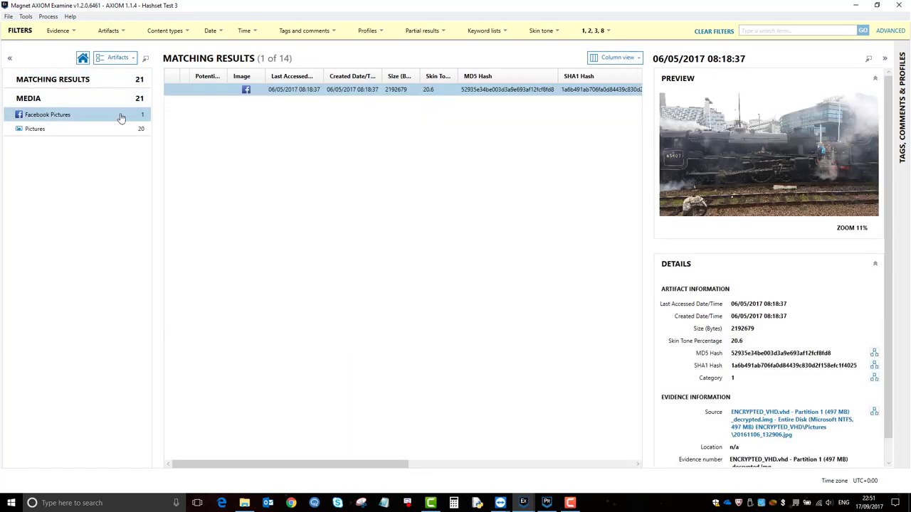
pyautogui.click(35, 130)
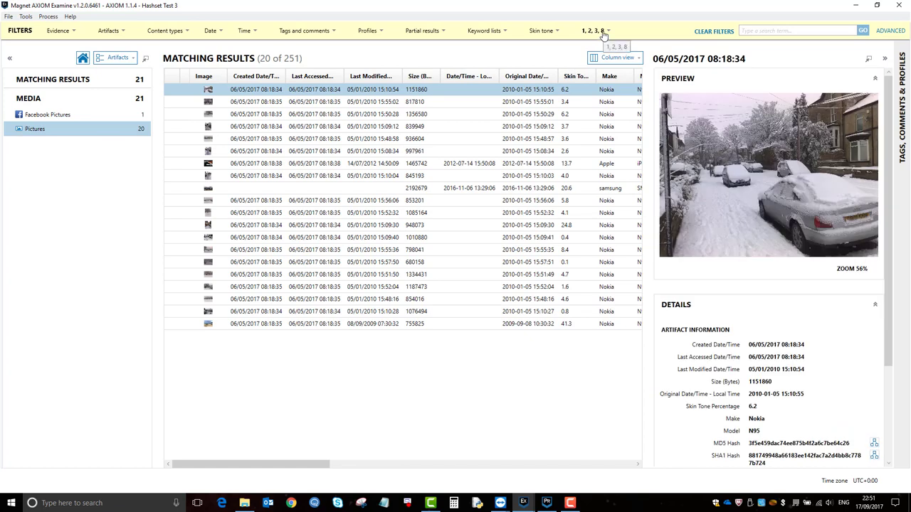
# Change the media category filter from 1, 2, 3 and 8 to Uncategorized only.
pyautogui.click(602, 32)
pyautogui.click(586, 105)
pyautogui.click(585, 116)
pyautogui.click(585, 129)
pyautogui.click(586, 141)
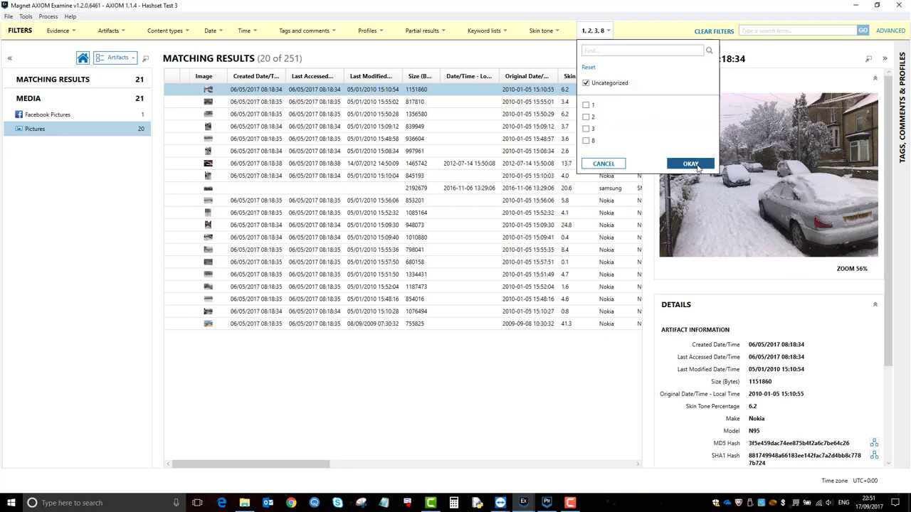
pyautogui.click(690, 165)
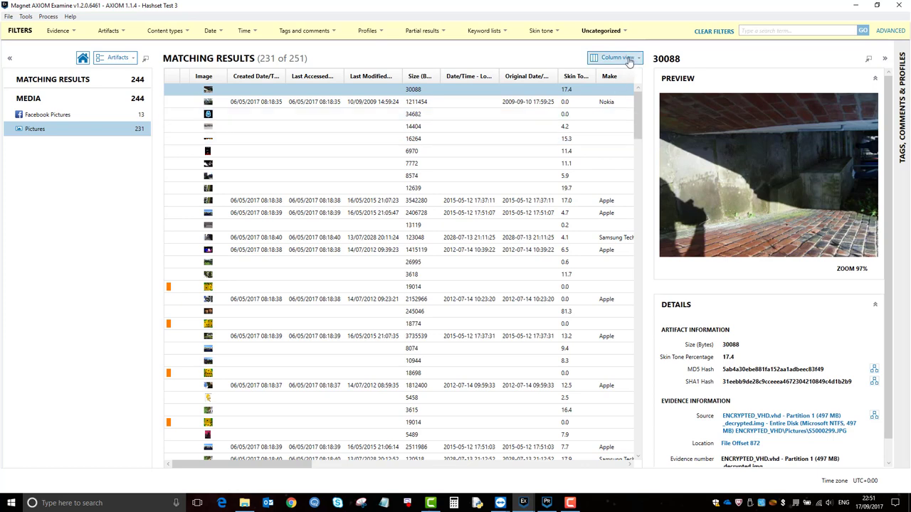
pyautogui.click(629, 60)
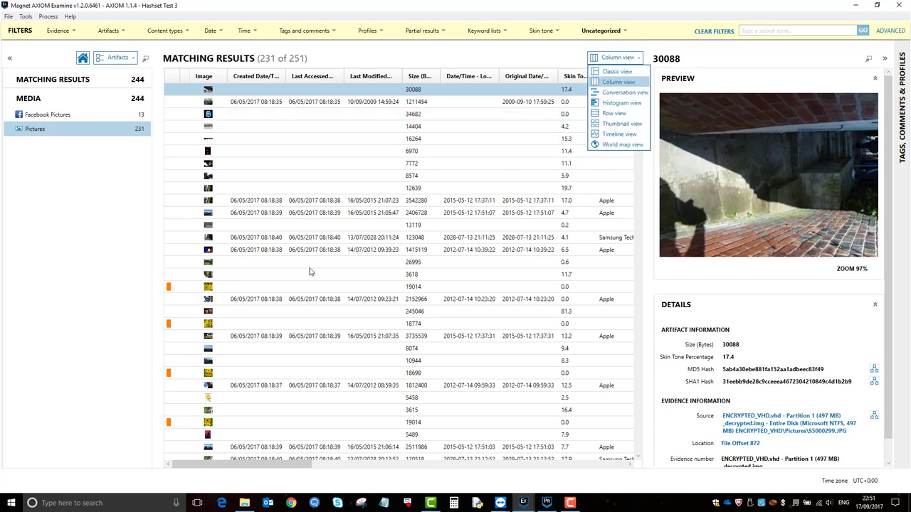
pyautogui.click(278, 290)
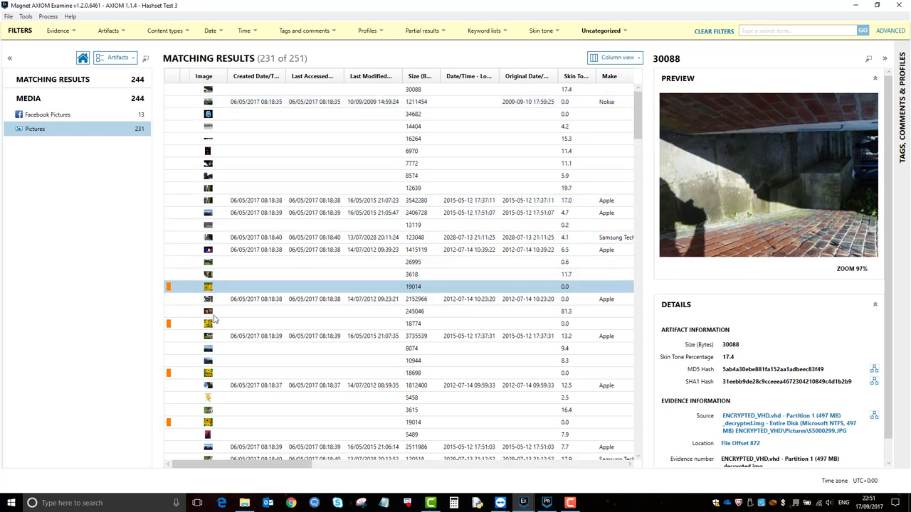
pyautogui.scroll(-1, 466, 180)
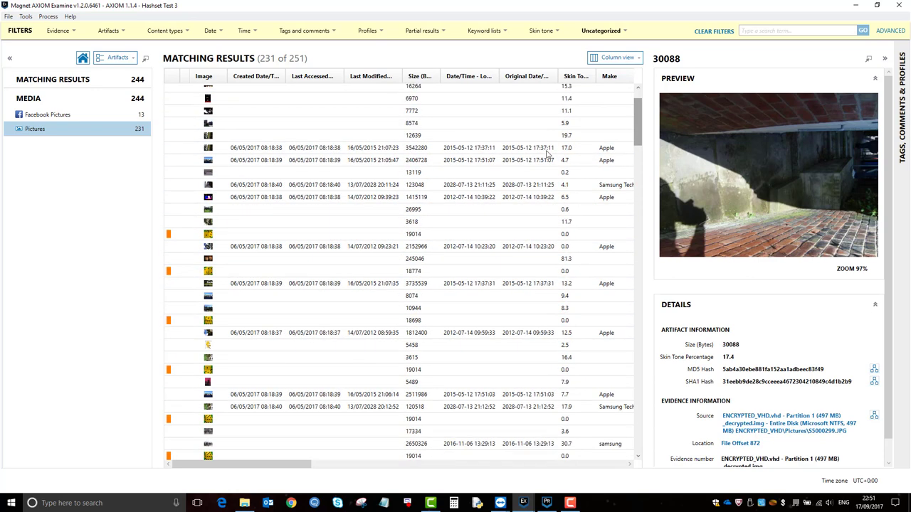
# Limit the uncategorized pictures to Untagged items with the tags and comments filter.
pyautogui.click(327, 34)
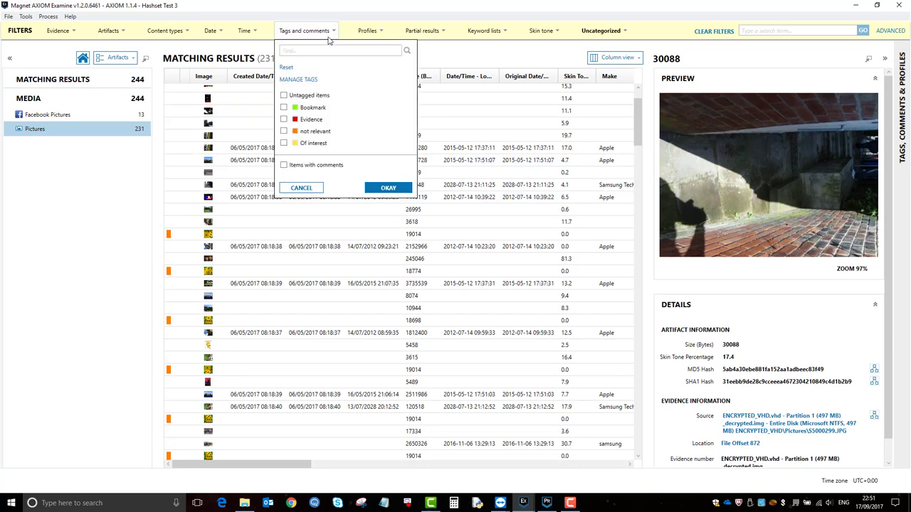
pyautogui.click(313, 190)
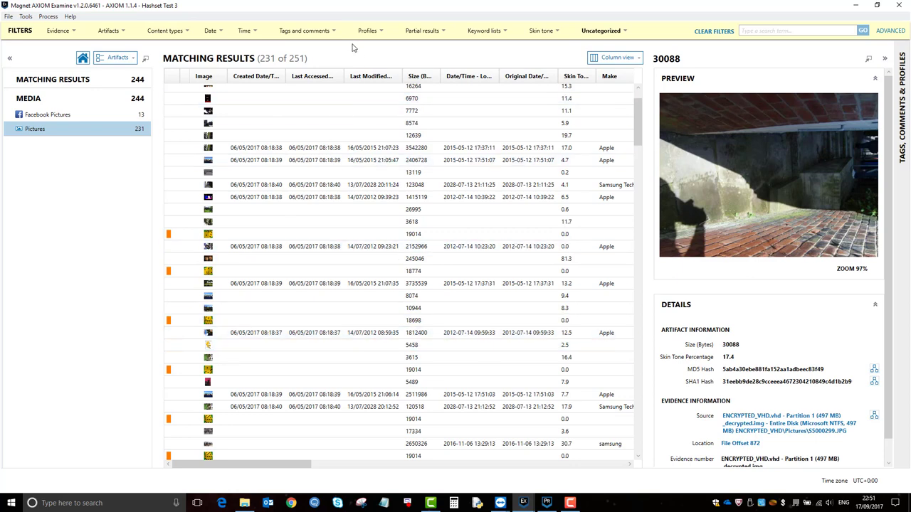
pyautogui.click(327, 38)
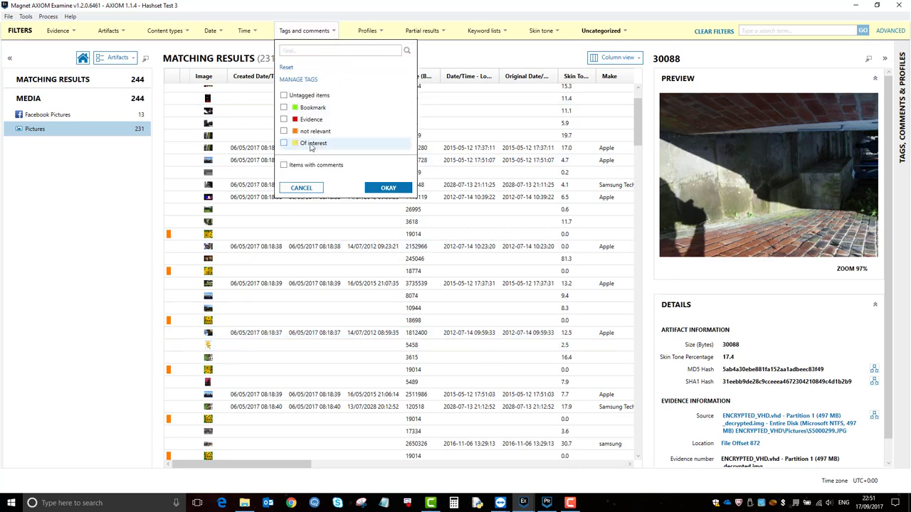
pyautogui.click(284, 96)
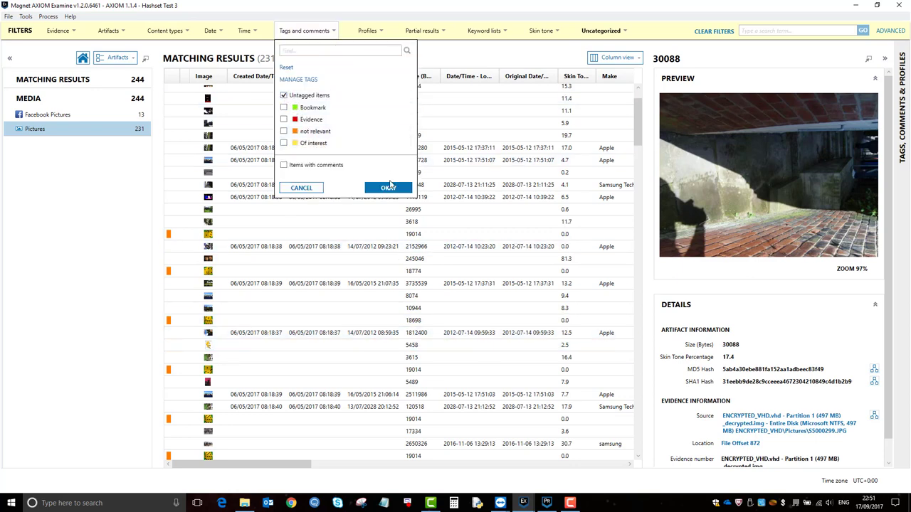
pyautogui.click(388, 188)
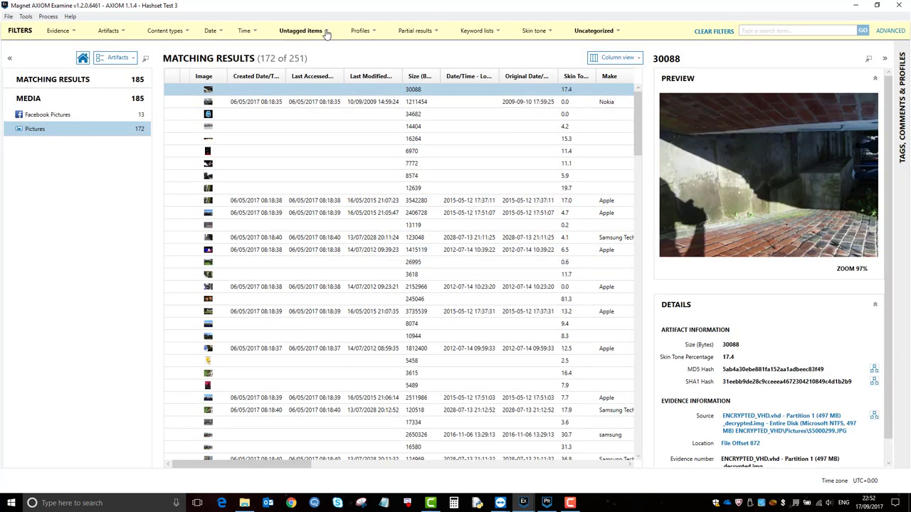
# Browse through the list of untagged, uncategorized pictures.
pyautogui.click(326, 32)
pyautogui.click(431, 165)
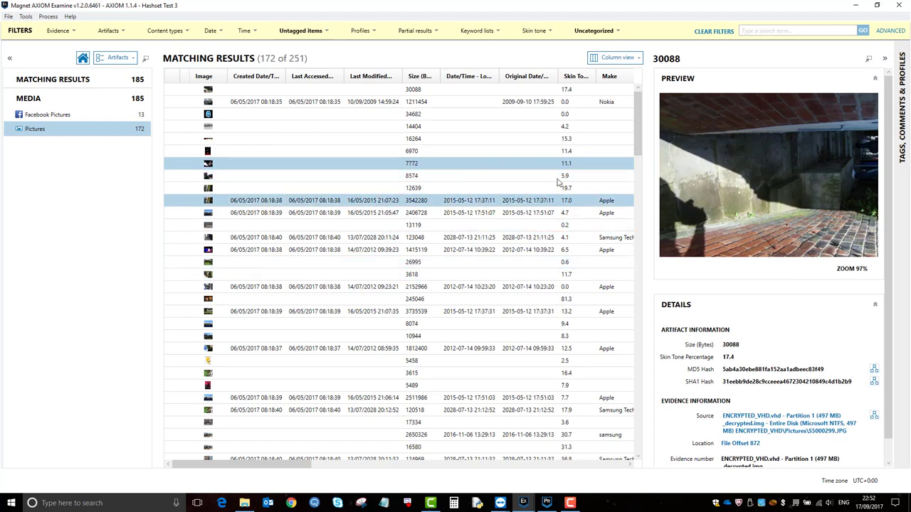
pyautogui.scroll(-5, 318, 238)
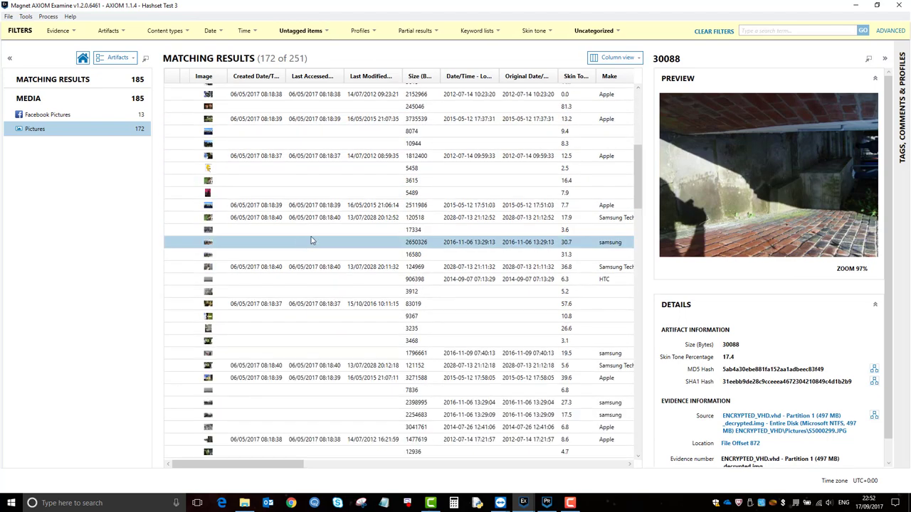
pyautogui.scroll(-2, 318, 239)
pyautogui.scroll(7, 345, 207)
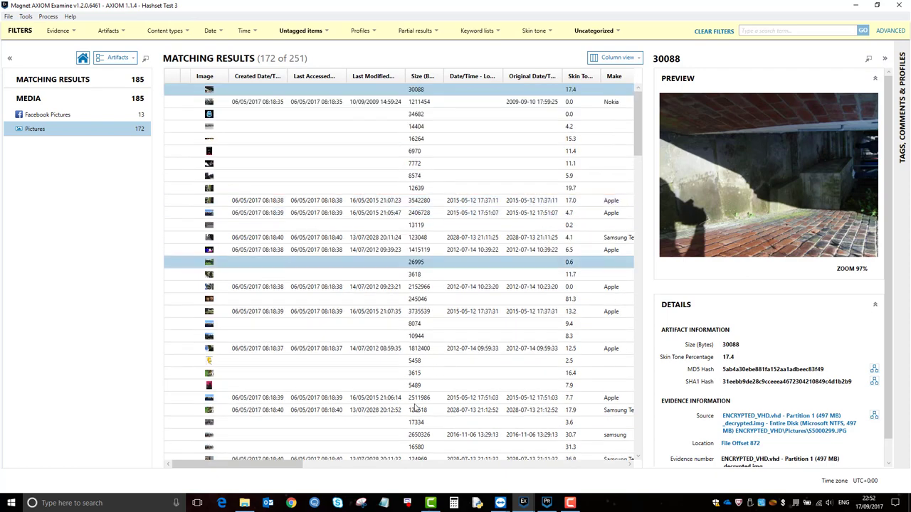
# Bring the Category column into view and set the media category filter to 1, 2, 3 and 8 instead of Uncategorized.
pyautogui.moveTo(324, 464); pyautogui.dragTo(581, 464)
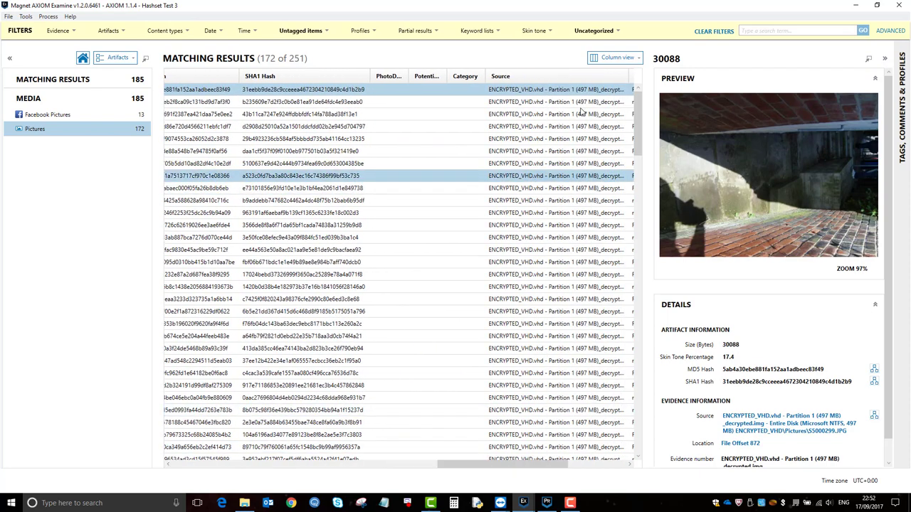
pyautogui.click(599, 31)
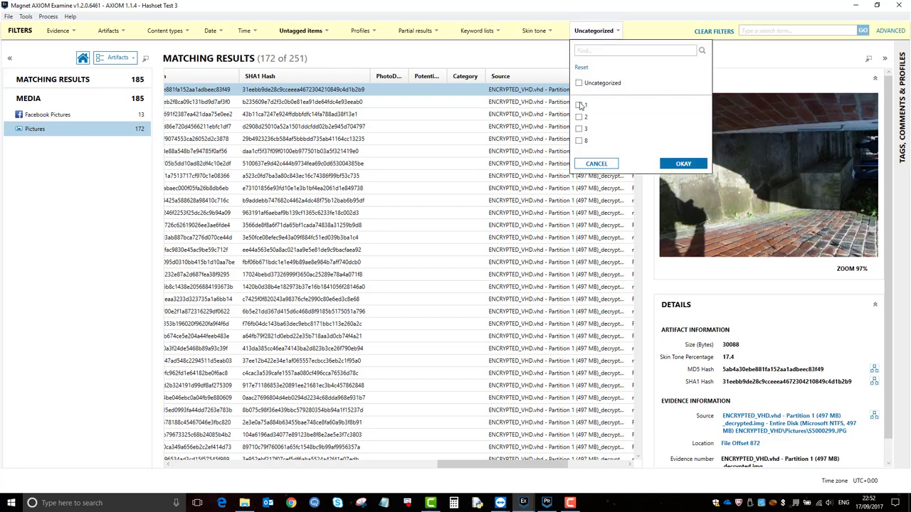
pyautogui.click(579, 106)
pyautogui.click(579, 117)
pyautogui.click(579, 129)
pyautogui.click(579, 140)
pyautogui.click(683, 164)
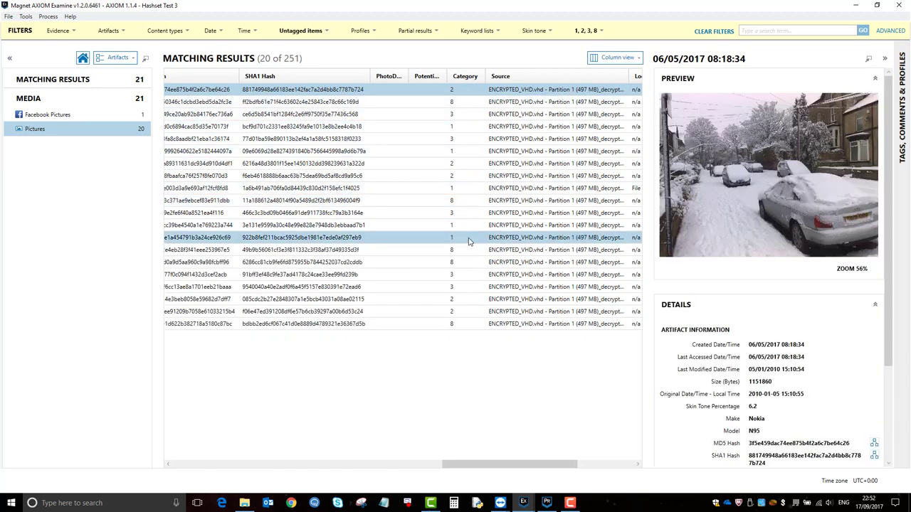
# Clear categories 1, 2, 3 and 8 from the media category filter and apply Uncategorized again.
pyautogui.click(588, 32)
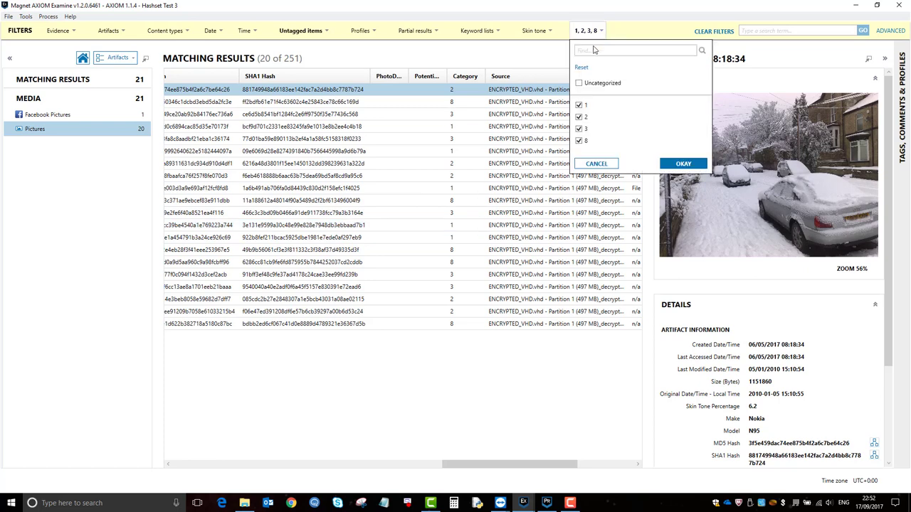
pyautogui.click(578, 104)
pyautogui.click(578, 117)
pyautogui.click(578, 129)
pyautogui.click(580, 140)
pyautogui.click(578, 83)
pyautogui.click(683, 164)
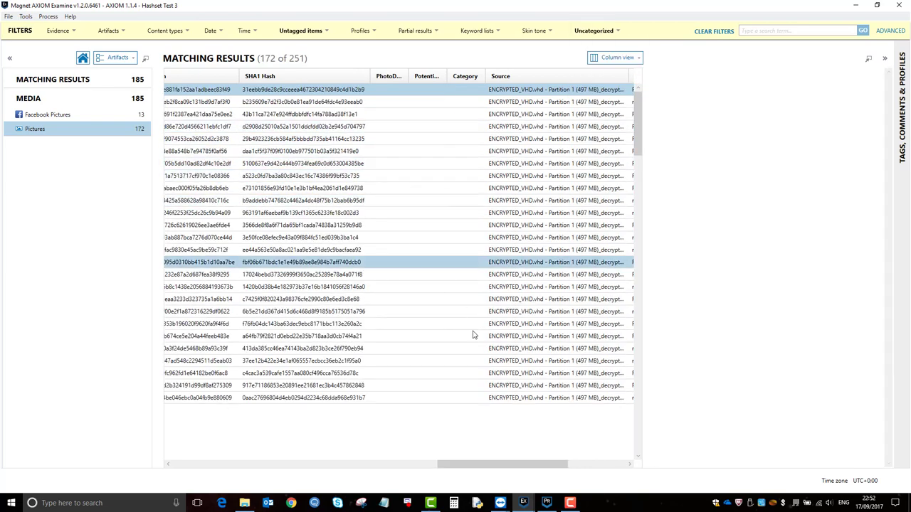
# Return to the first columns of the picture list and check the tag options behind the Untagged items filter.
pyautogui.moveTo(493, 463); pyautogui.dragTo(226, 467)
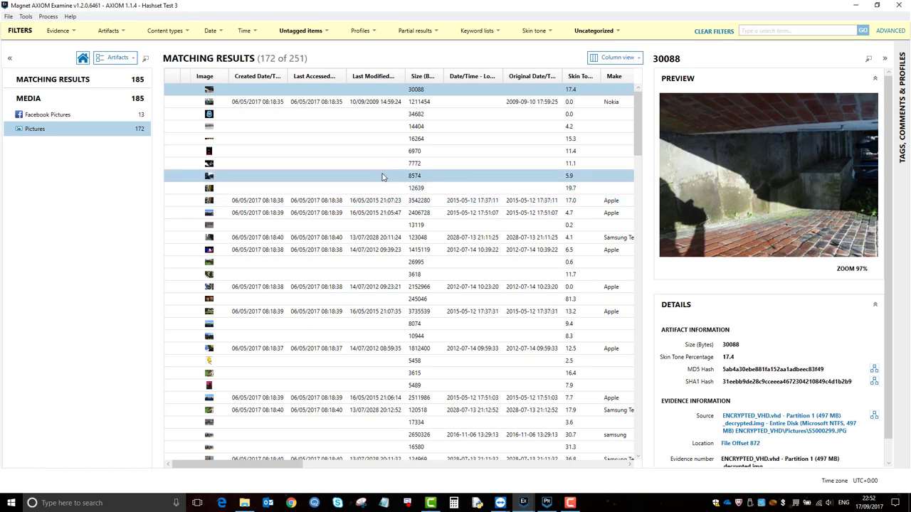
pyautogui.click(324, 32)
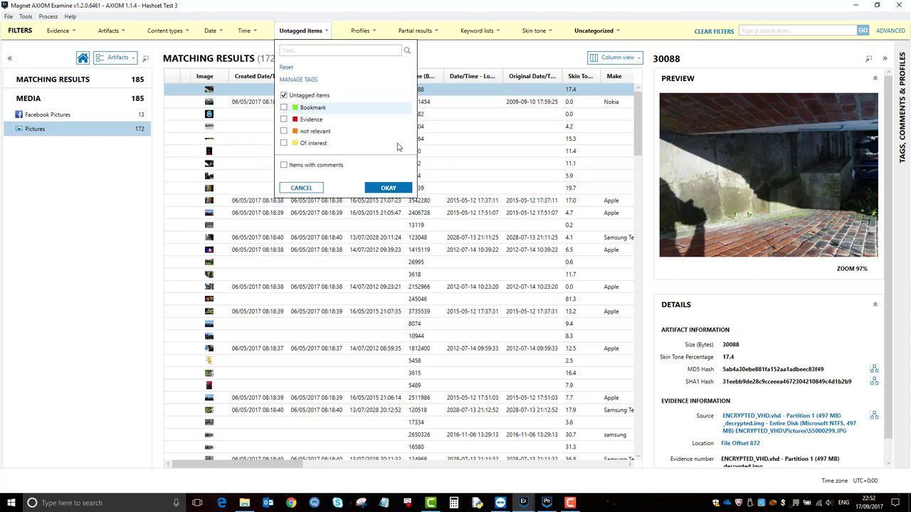
pyautogui.click(467, 153)
pyautogui.click(468, 152)
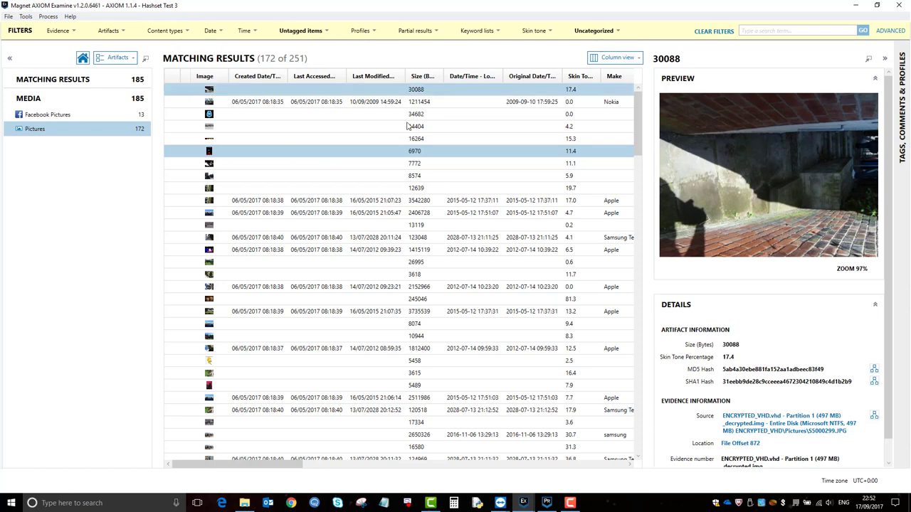
# Set up a JSON (Project VIC / CAID 1.3) export of the items in the current view, and cancel it without creating the file.
pyautogui.click(8, 17)
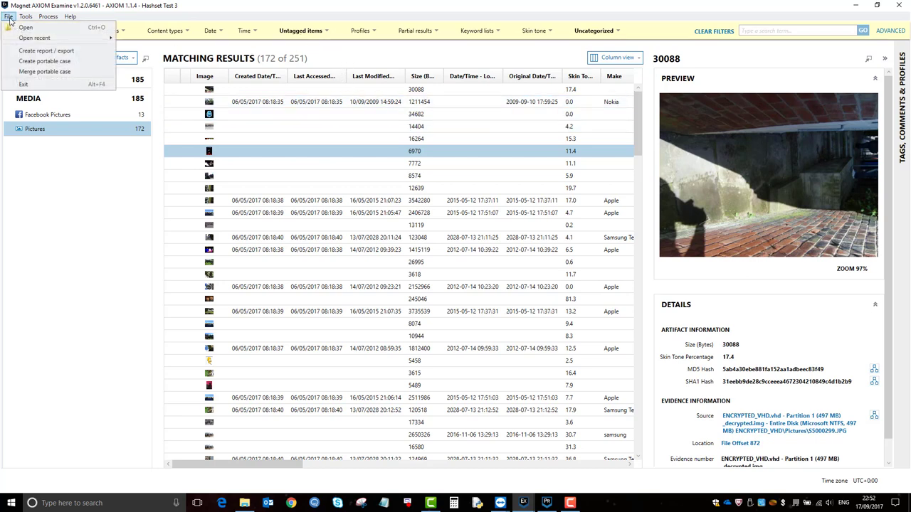
pyautogui.click(46, 51)
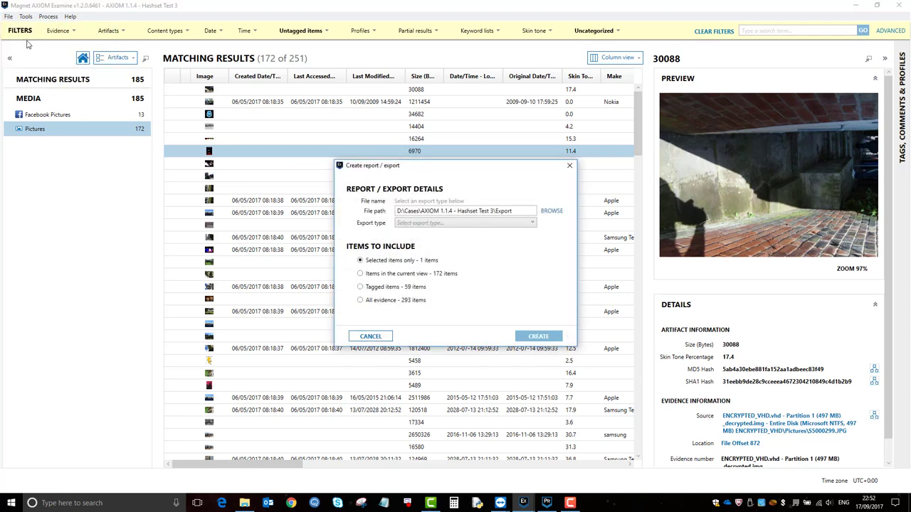
pyautogui.click(525, 223)
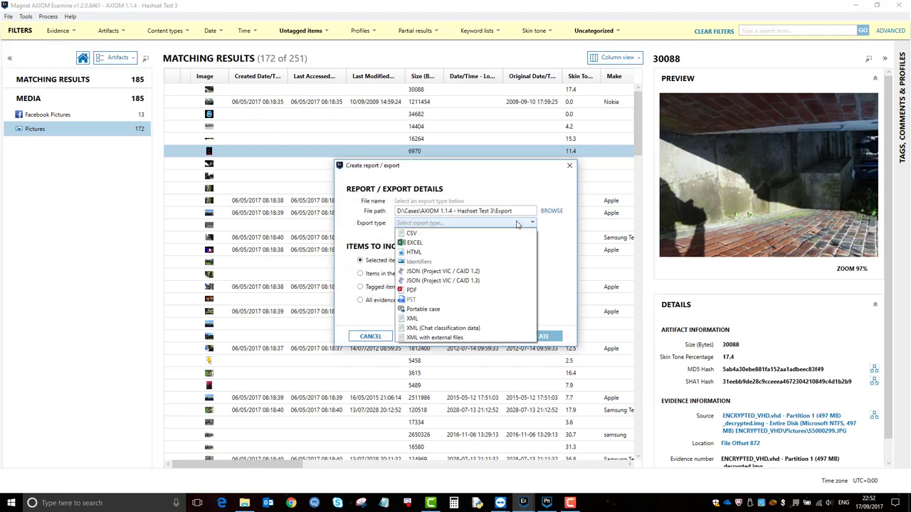
pyautogui.click(456, 282)
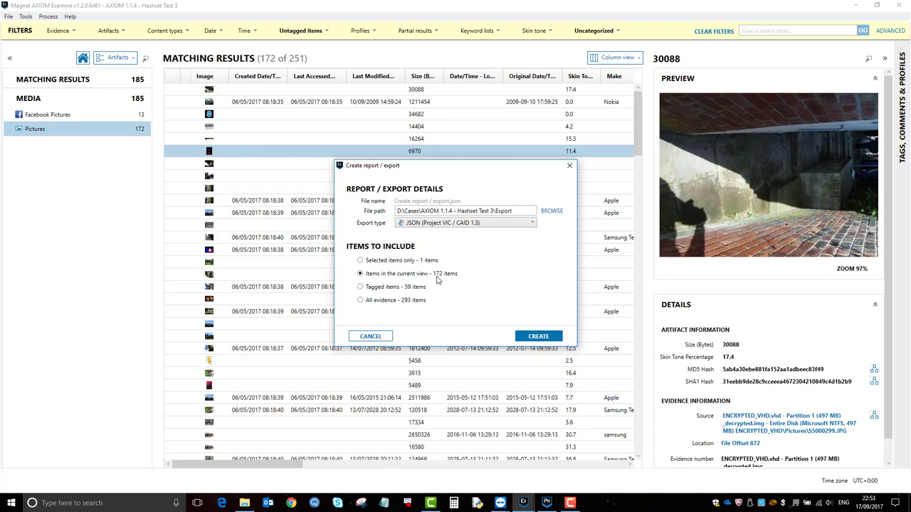
pyautogui.click(370, 337)
# Switch to AXIOM Process and review the settings for calculating hash values and categorizing pictures.
pyautogui.click(546, 503)
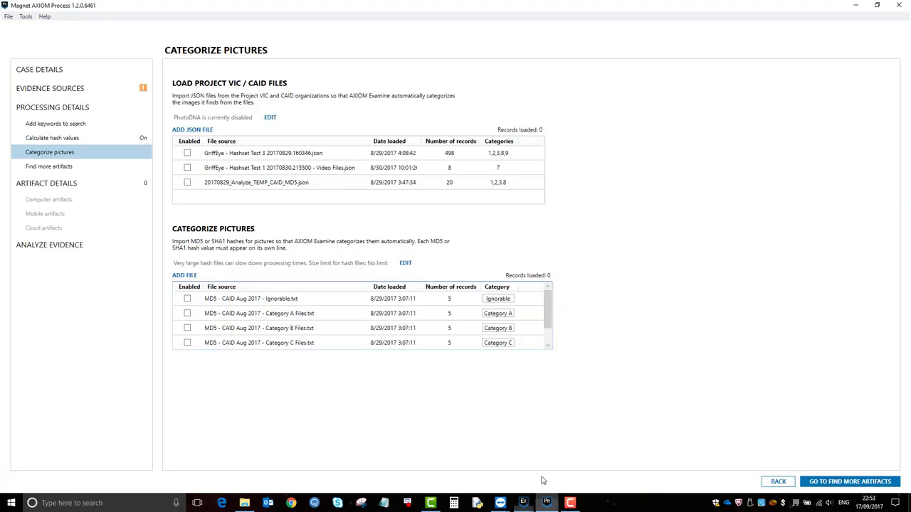
pyautogui.click(72, 140)
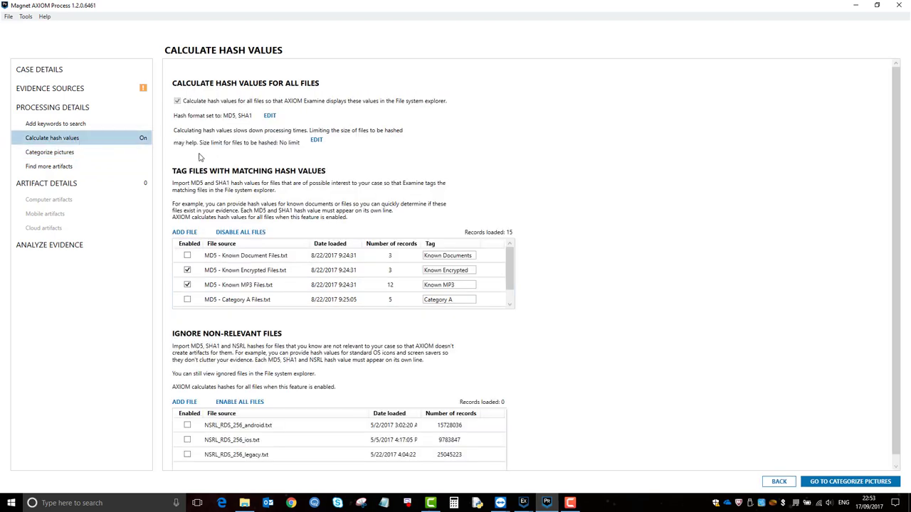
pyautogui.click(80, 153)
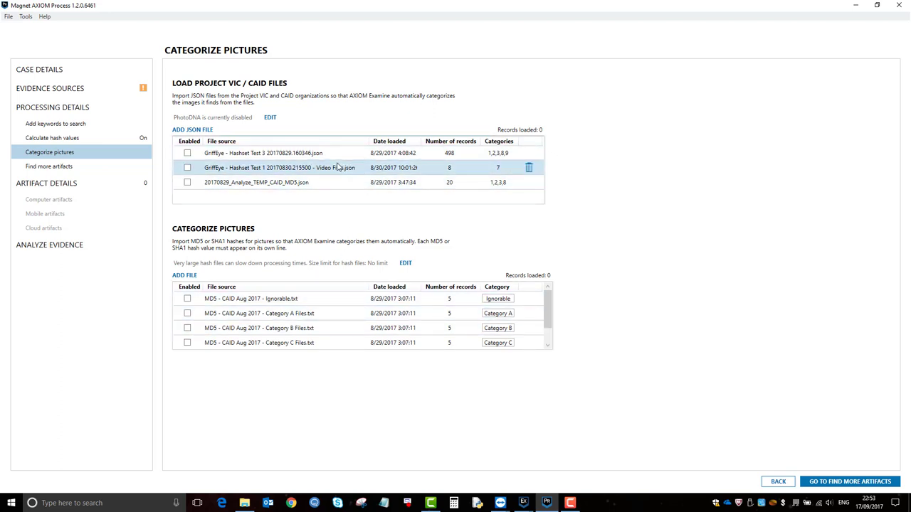
# Switch to the Hashset Test 2 case in AXIOM Examine and check the options of its media categories filter.
pyautogui.moveTo(523, 505)
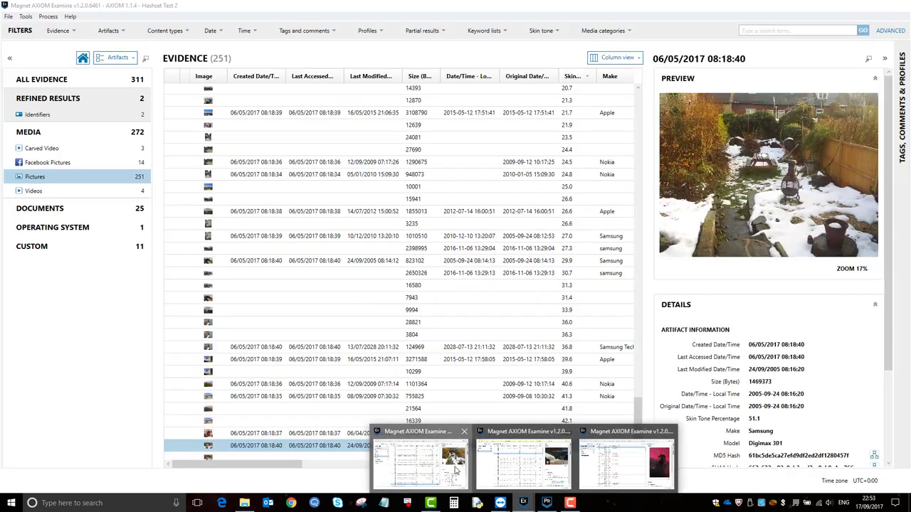
pyautogui.click(496, 470)
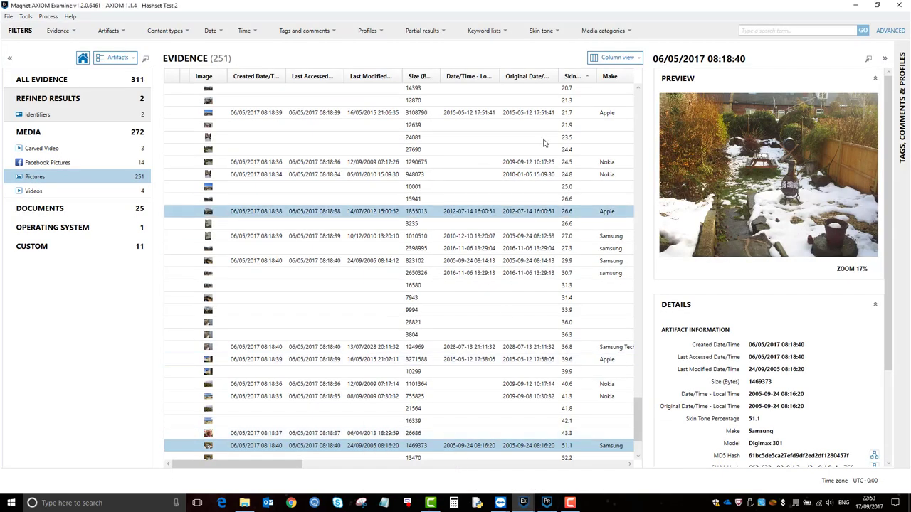
pyautogui.click(617, 32)
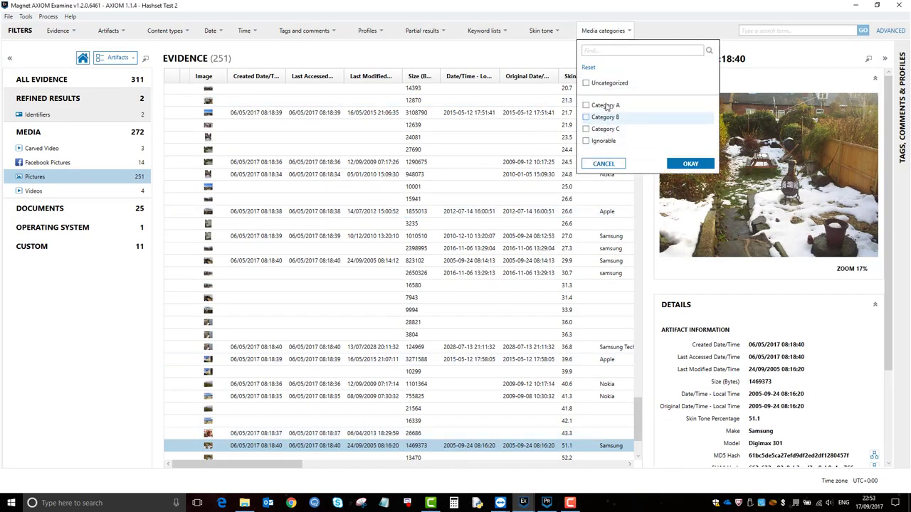